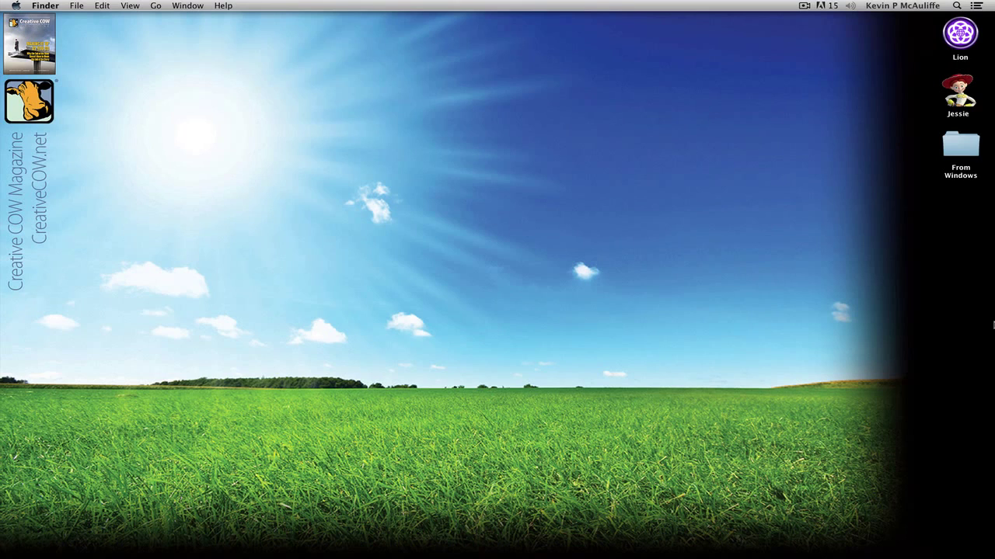
Switch to Avid Symphony and open the Stock Footage Bin from the Other Bins folder
key("super+Tab")
key("super+Tab")
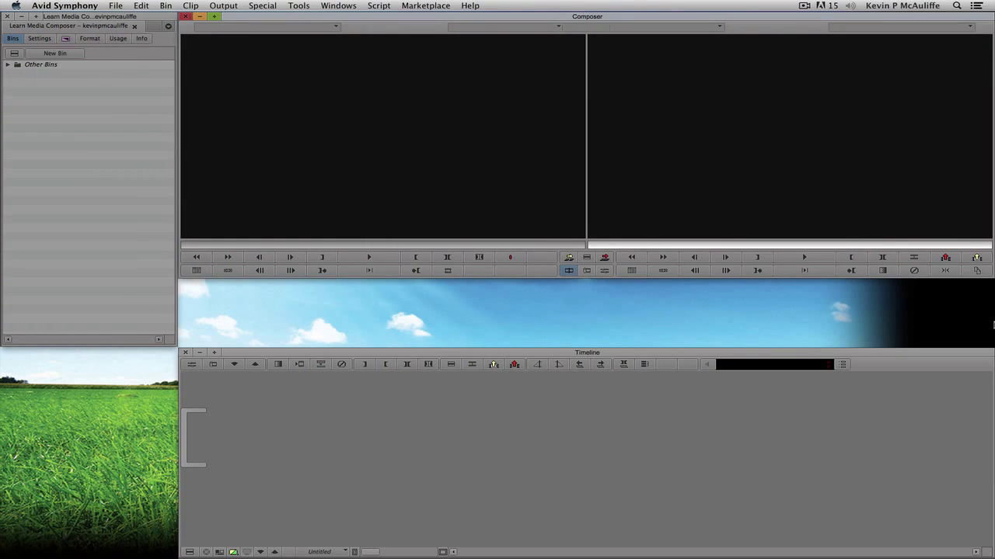
left_click(8, 65)
double_click(26, 73)
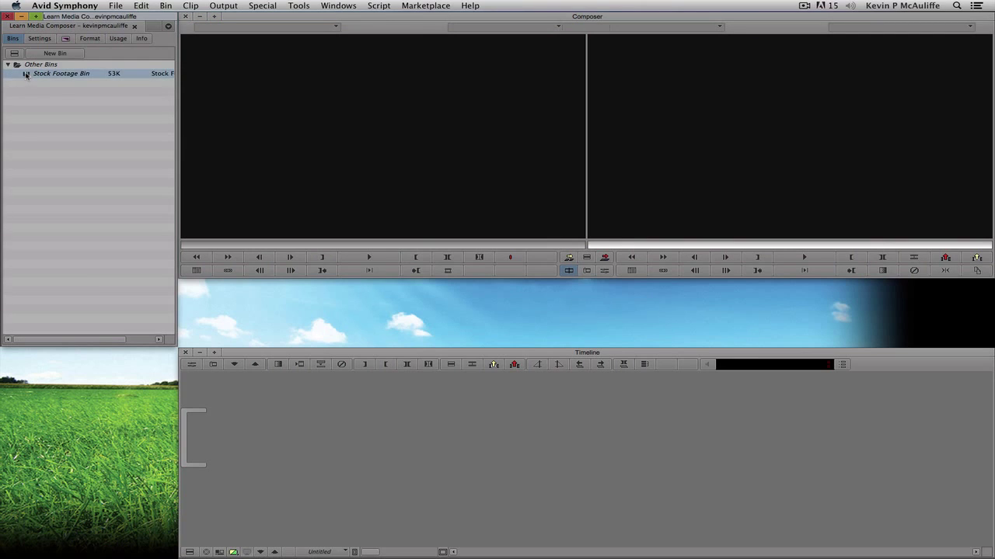
Shrink the Stock Footage Bin window, place it over the project window's lower part, and load clip 001159_VTXHD into the source monitor
left_click_drag(746, 116, 184, 98)
left_click_drag(426, 526, 200, 298)
left_click_drag(129, 99, 112, 302)
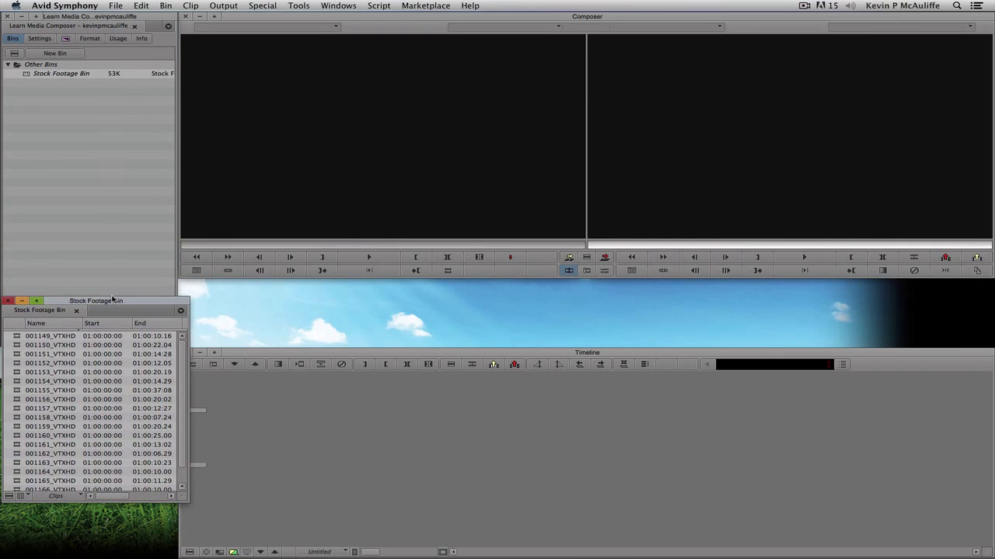
double_click(22, 427)
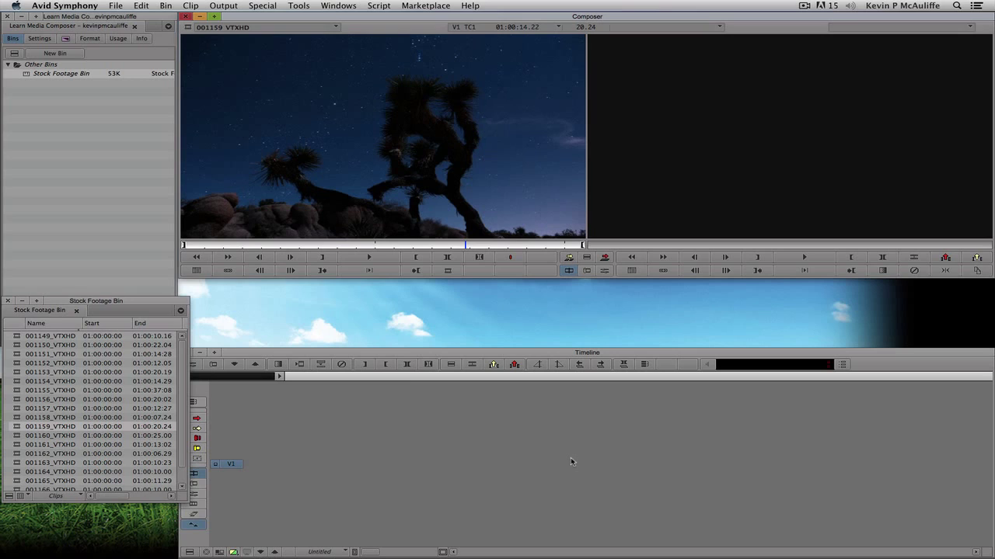
Create a new bin in the project and name it Sequences
left_click(70, 55)
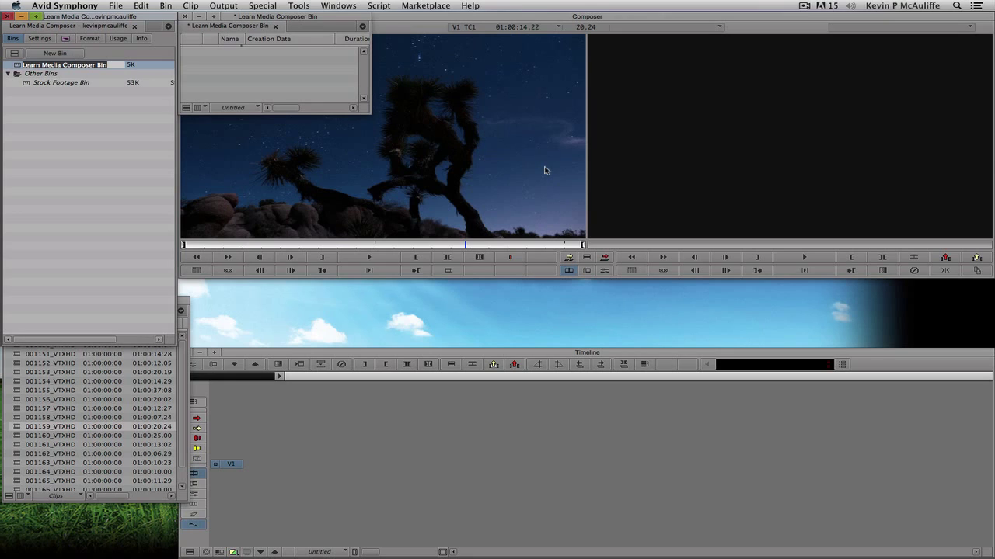
type("Sequences")
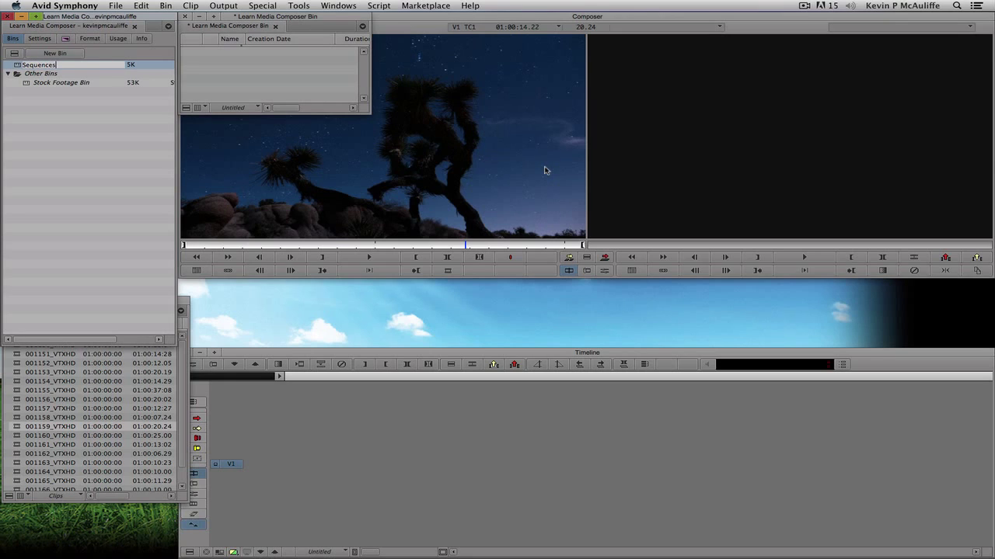
key("Return")
left_click(253, 25)
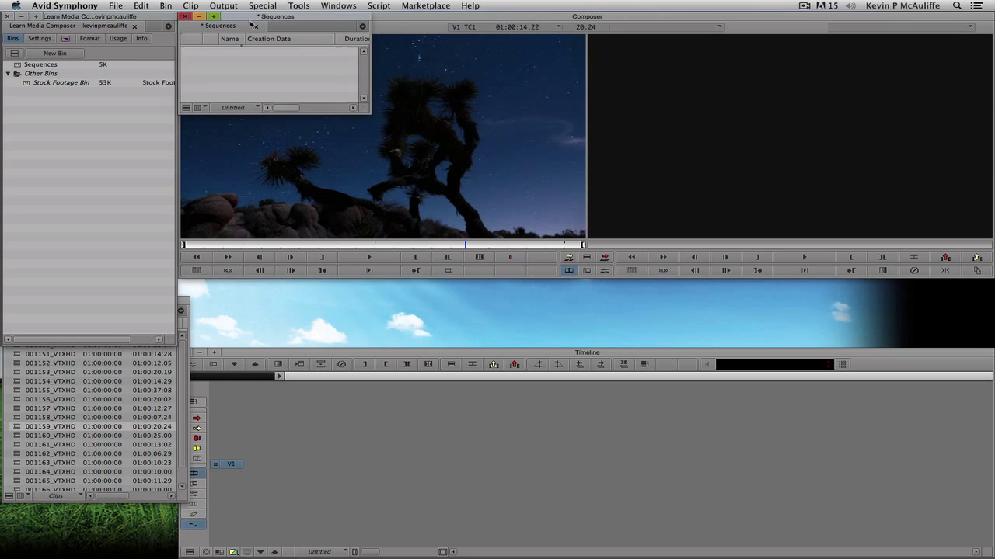
Combine the Sequences and Stock Footage bins in one tabbed window directly below the project window, narrowed to the project window's width
left_click_drag(254, 26, 318, 185)
left_click(187, 393)
left_click_drag(136, 308, 129, 356)
left_click_drag(303, 186, 107, 363)
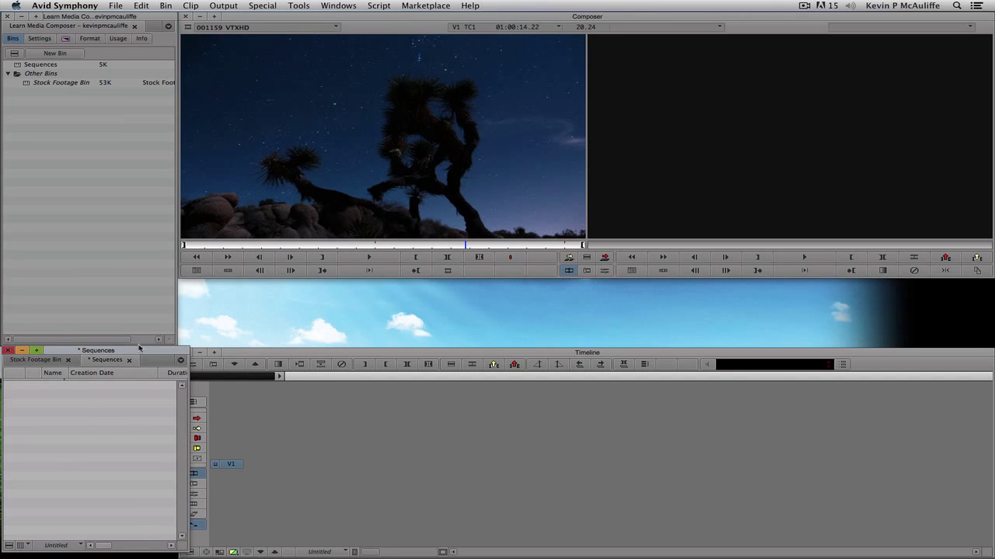
left_click(47, 360)
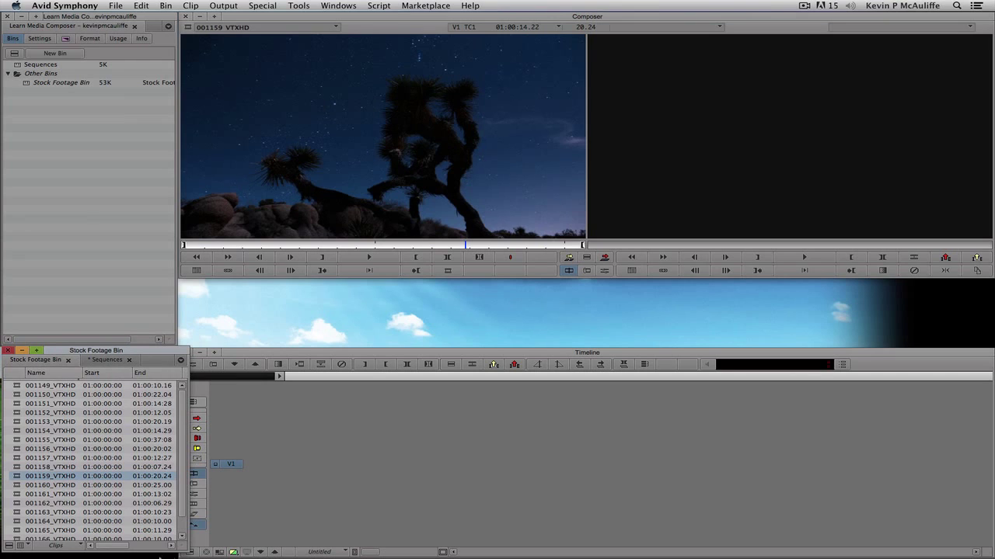
left_click_drag(184, 550, 175, 552)
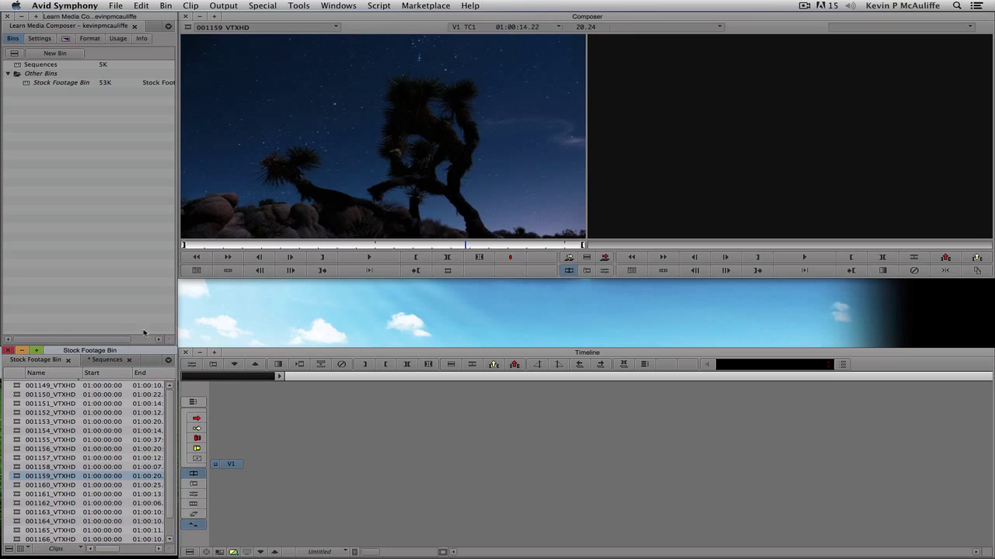
Create a new sequence from the record monitor and store it in the Sequences bin
left_click(265, 206)
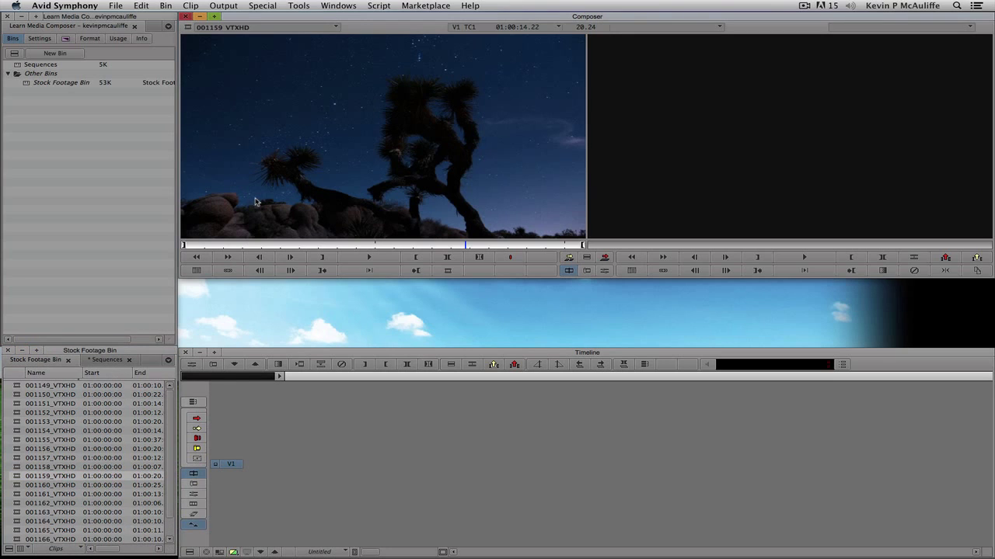
right_click(752, 137)
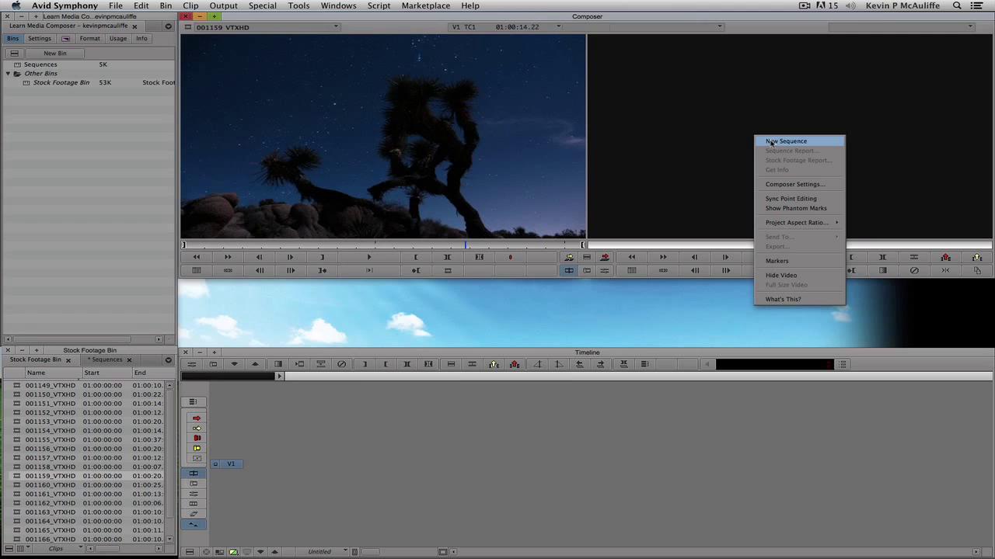
left_click(771, 141)
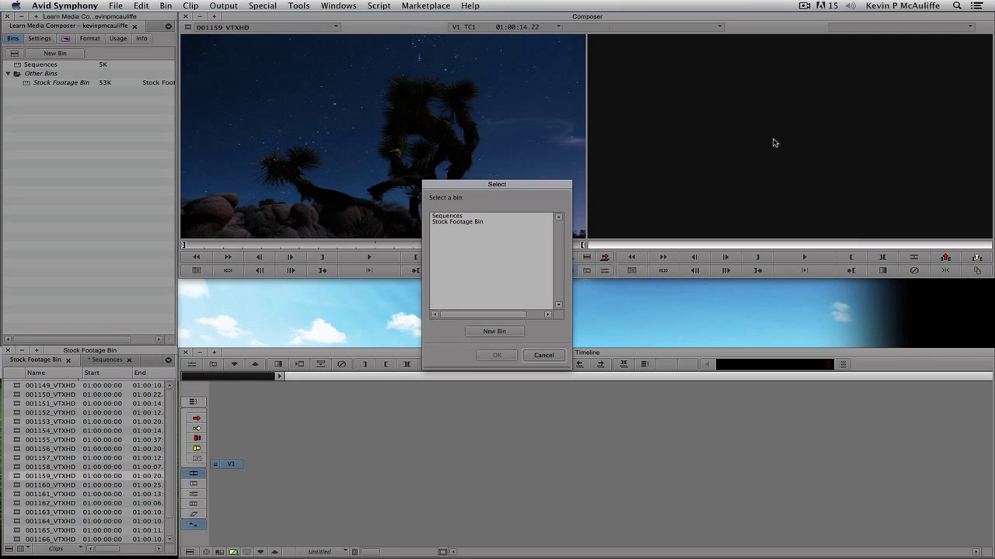
left_click(482, 218)
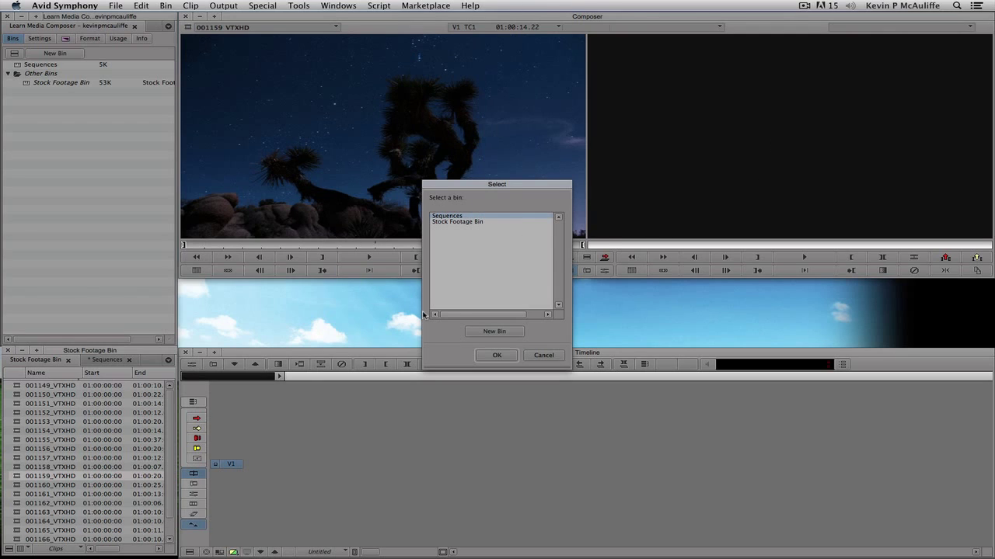
left_click(495, 356)
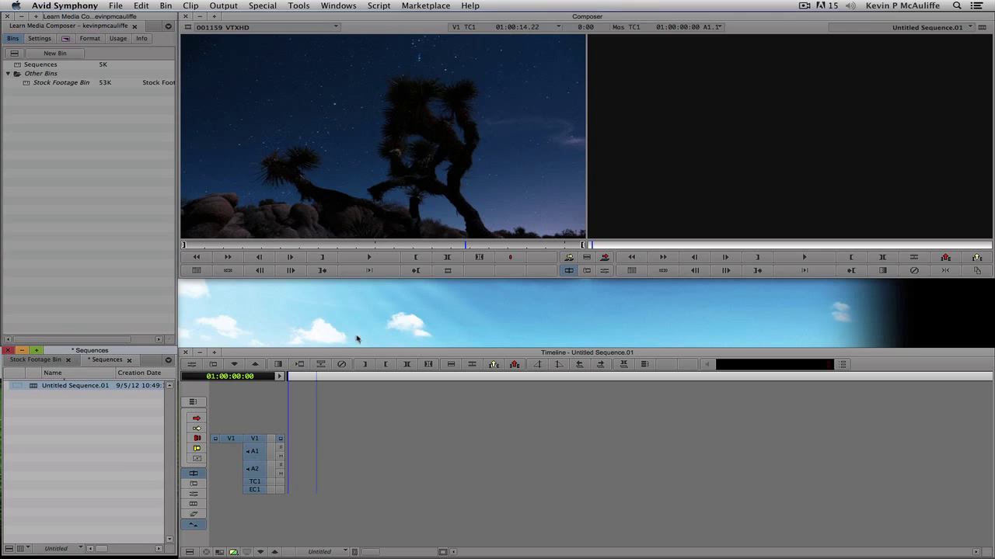
Examine the default track counts for new sequences in the Timeline settings, then close them without changes
left_click(39, 39)
scroll(53, 246, "down", 8)
double_click(48, 240)
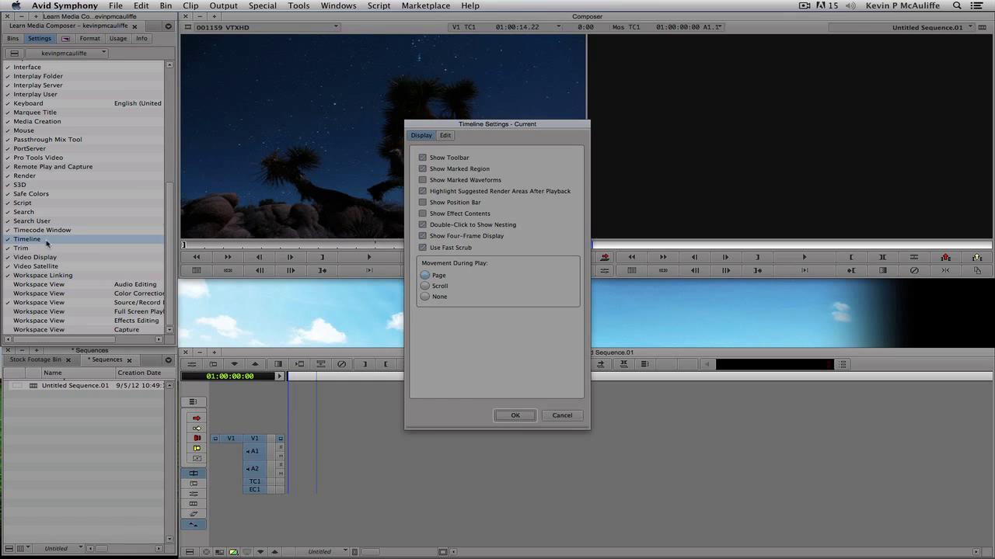
left_click(443, 137)
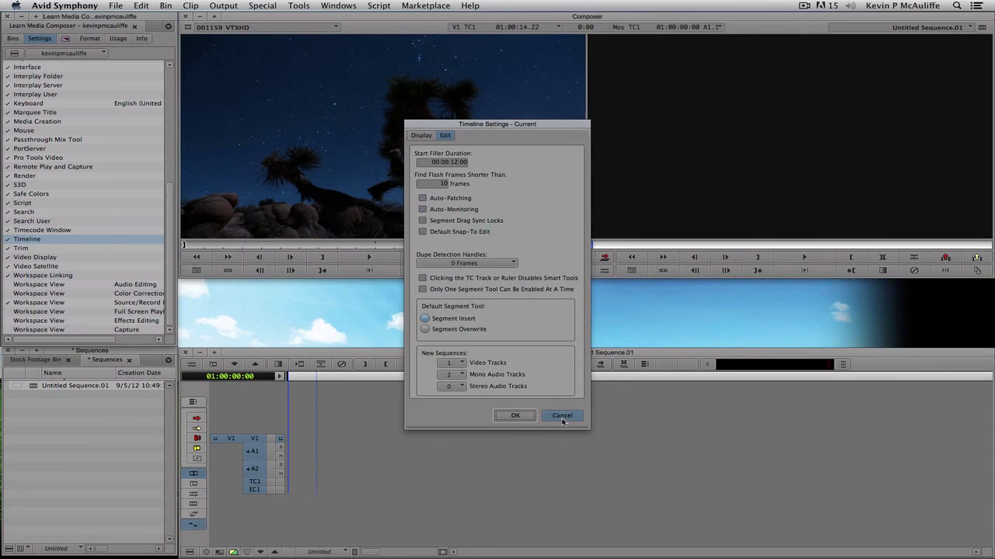
left_click(562, 416)
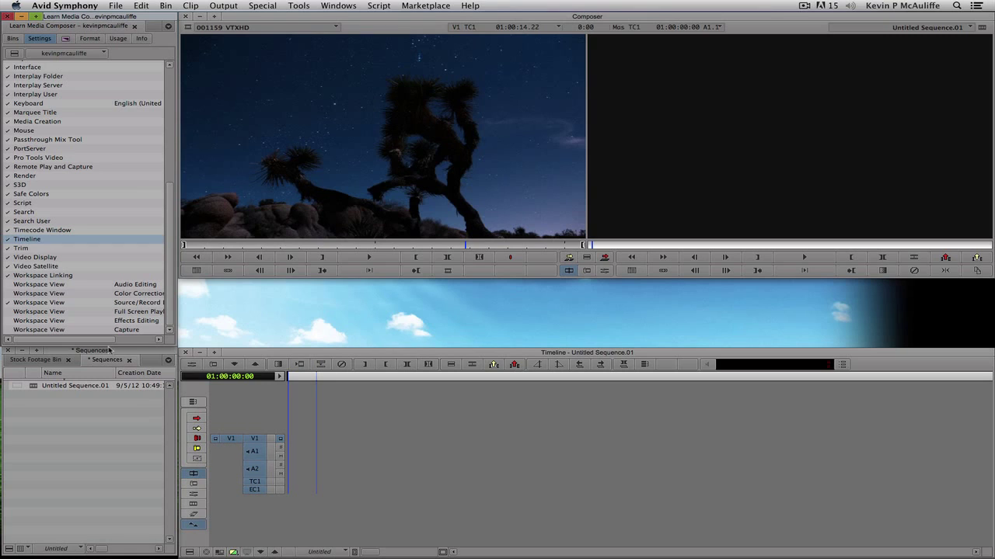
Link Elephants-1.mov from the Footage/Elephants folder on the Jessie drive into the Sequences bin through AMA and view it in the source monitor
left_click(126, 455)
right_click(95, 435)
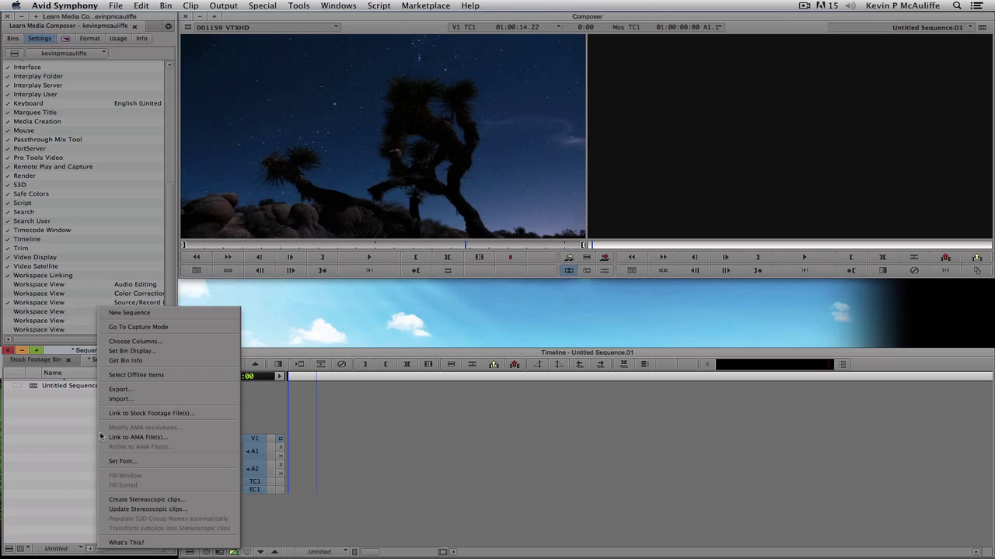
left_click(121, 440)
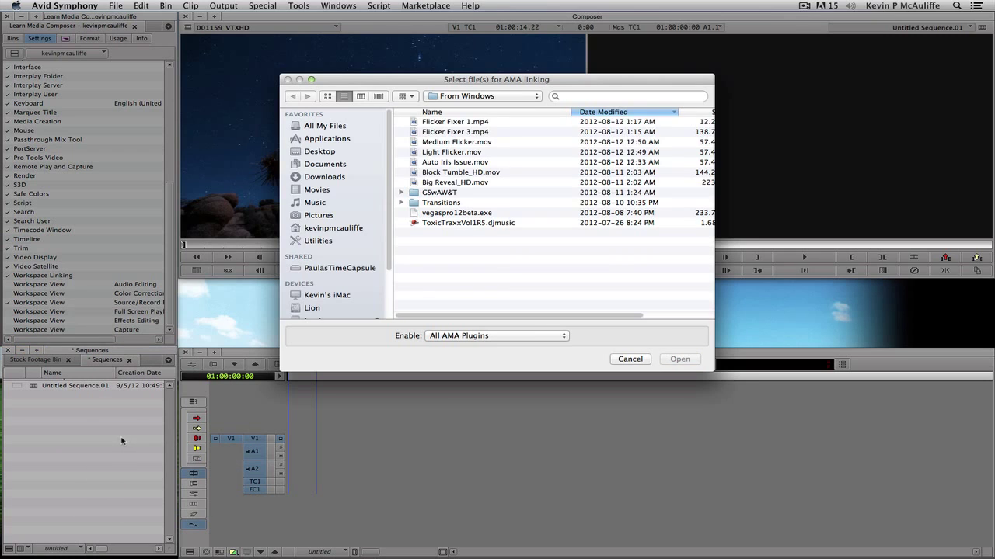
left_click(328, 154)
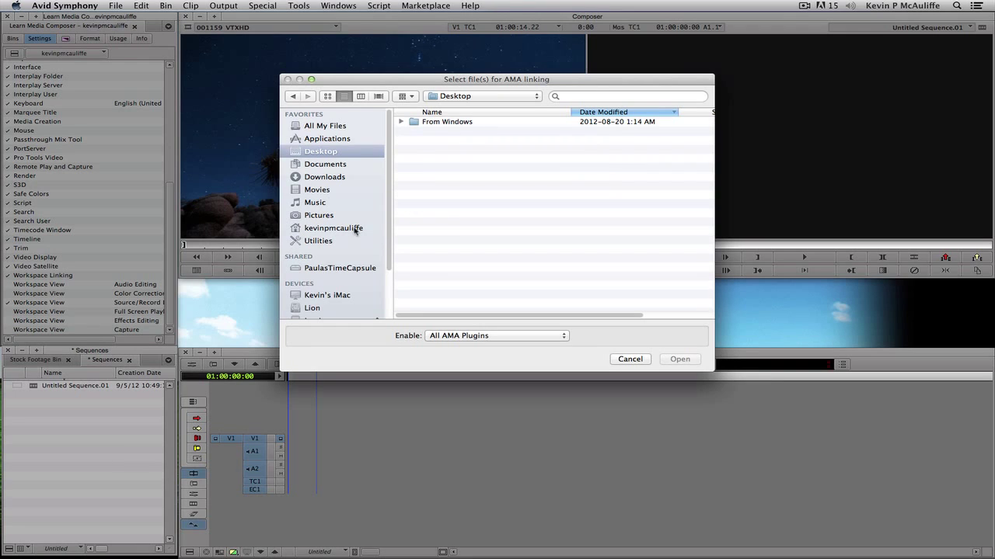
scroll(353, 231, "down", 3)
left_click(315, 261)
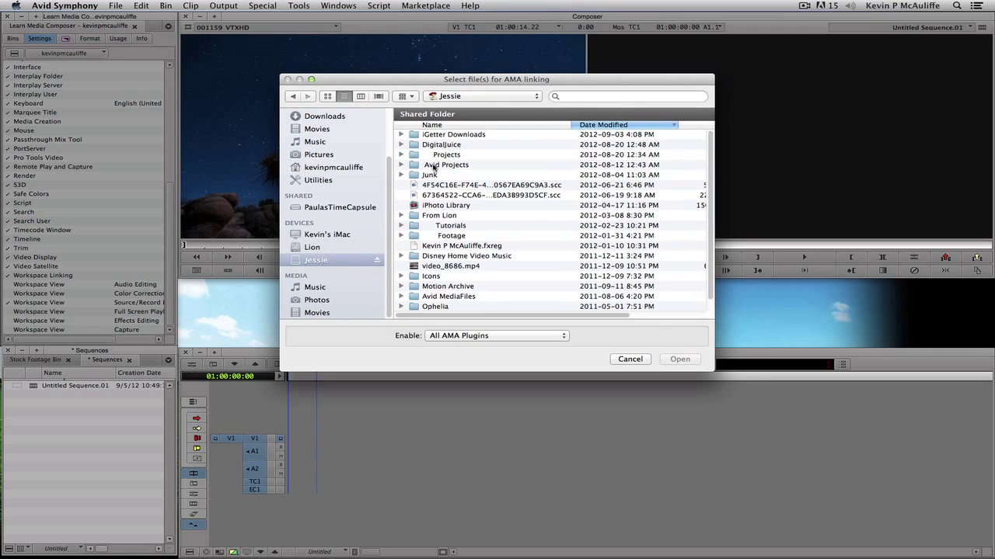
left_click(551, 126)
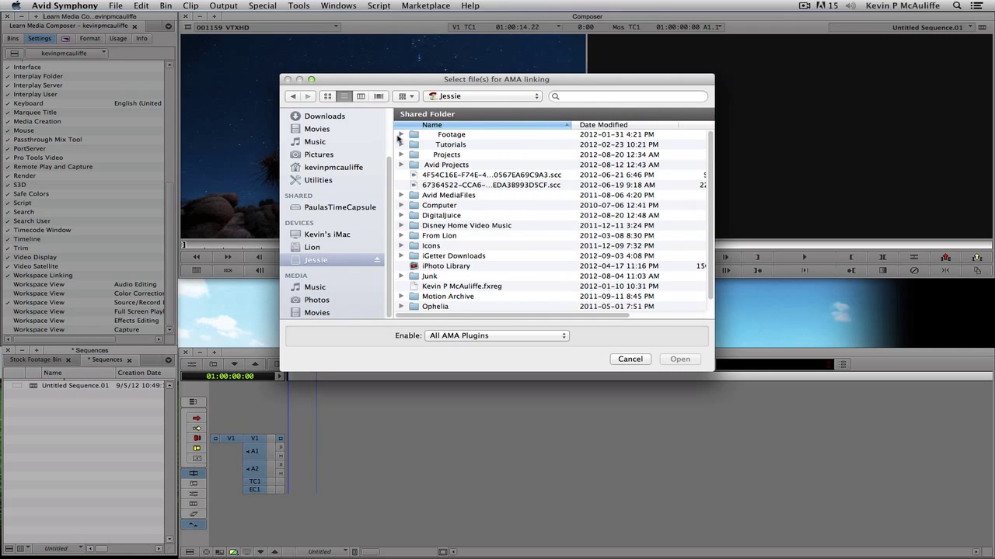
left_click(448, 137)
double_click(448, 136)
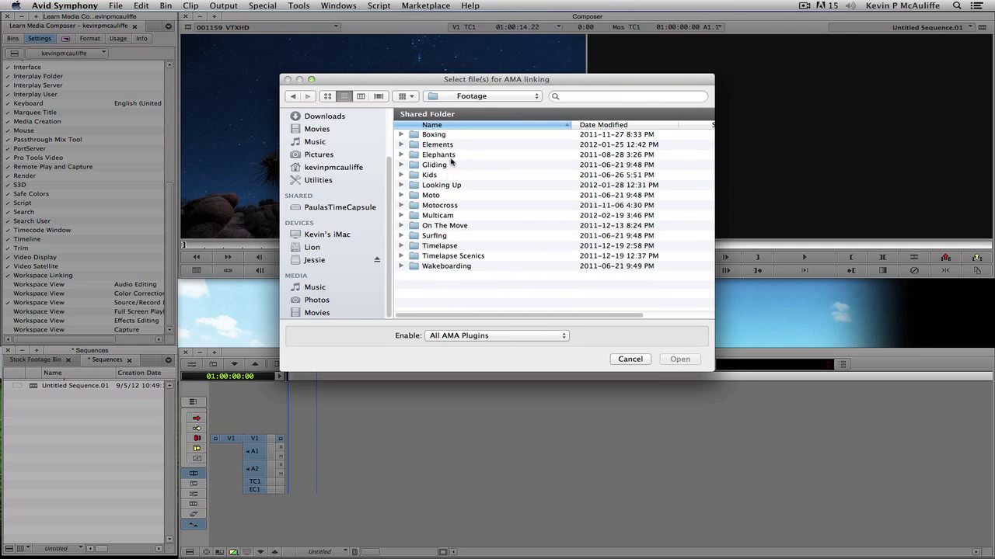
double_click(441, 159)
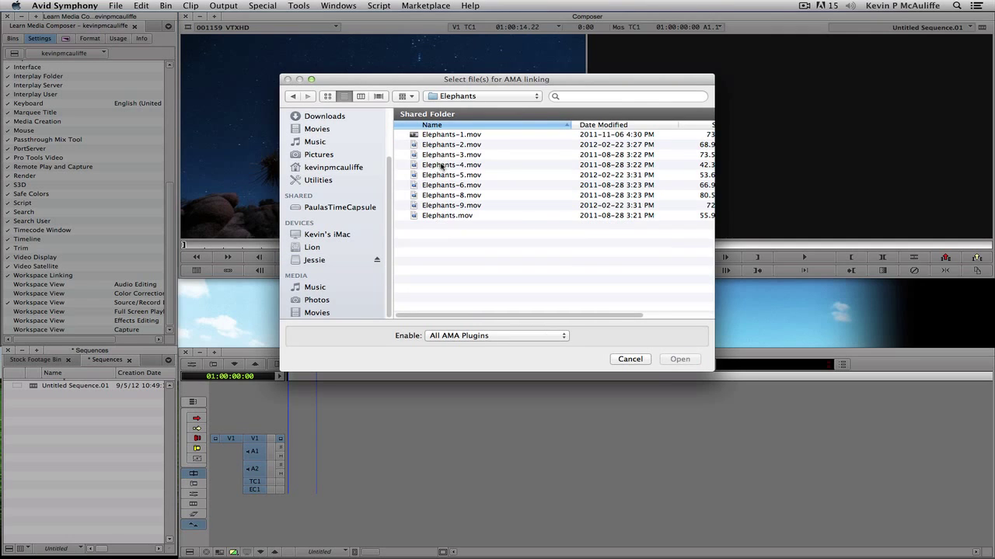
double_click(443, 135)
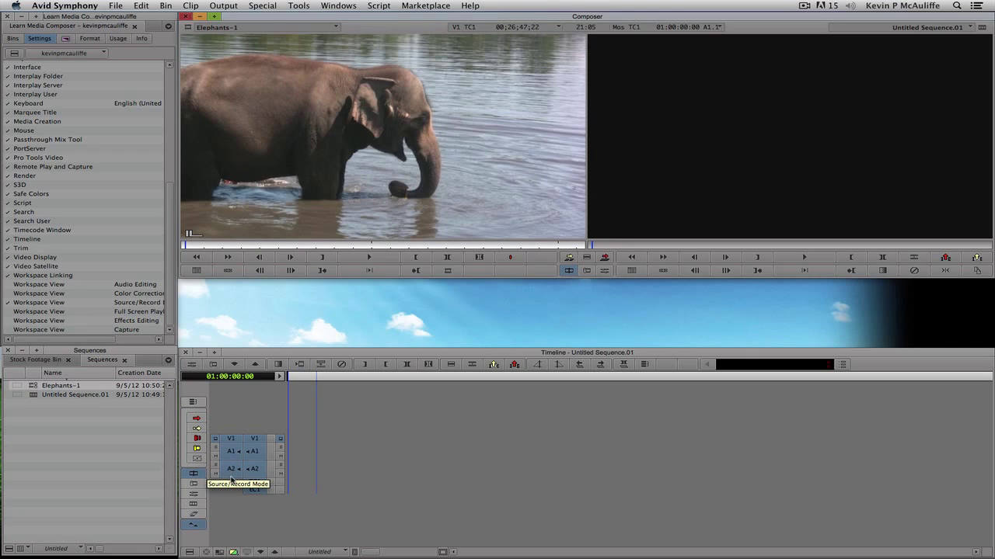
Delete the Elephants-1 master clip from the Sequences bin
left_click(34, 386)
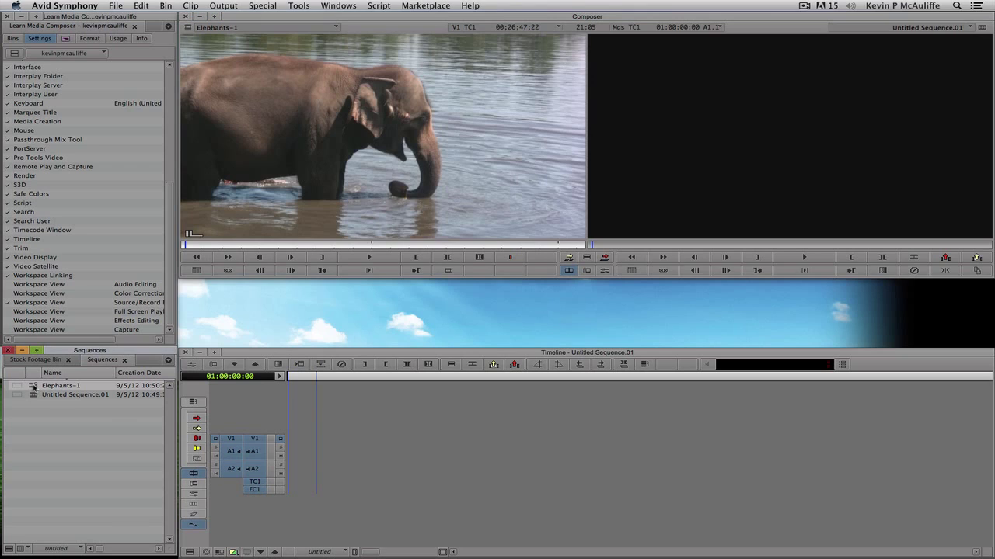
key("Delete")
left_click(457, 257)
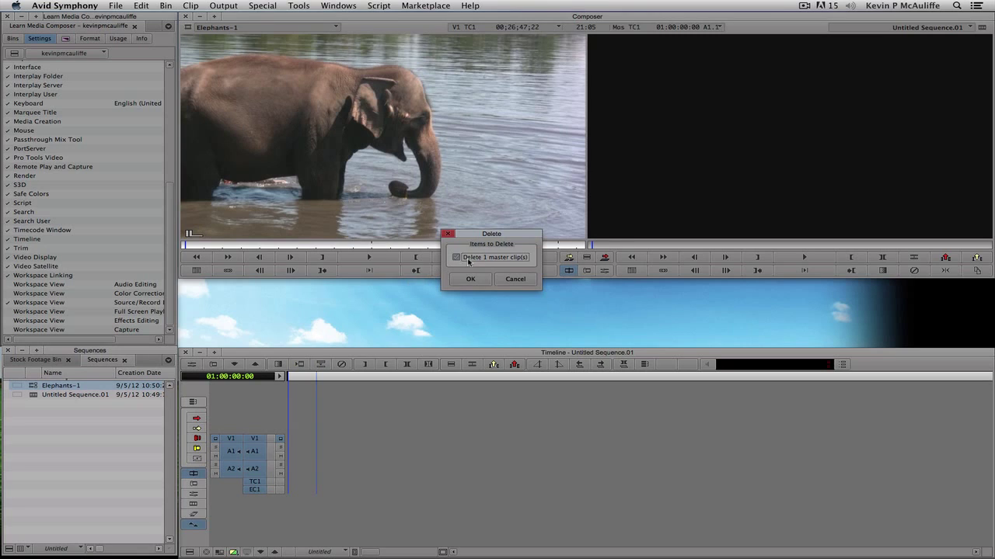
left_click(470, 279)
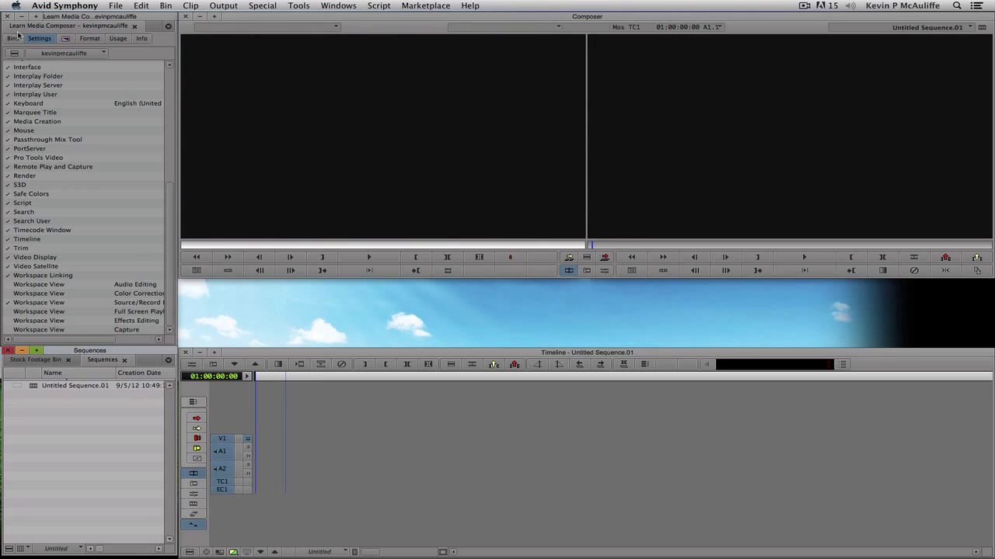
Reload 001159_VTXHD from the Stock Footage Bin and mark in and out points around a section about 6.28 long, ending at 01:00:09.22
left_click(44, 361)
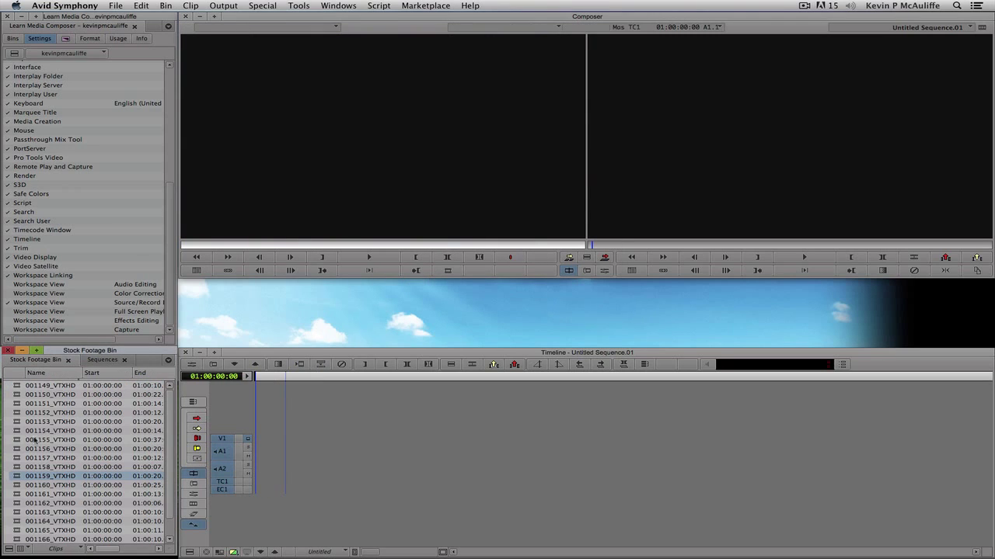
double_click(18, 477)
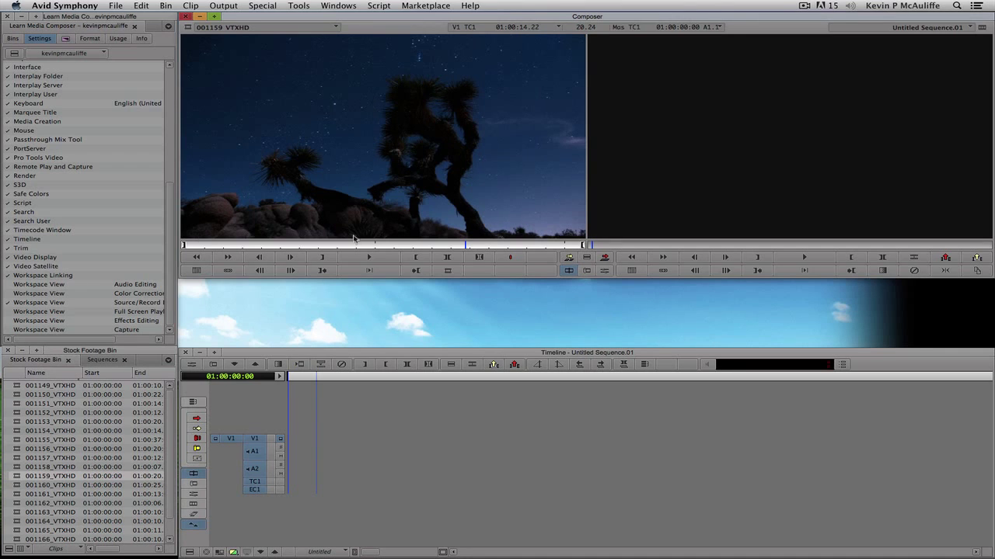
left_click(292, 245)
left_click_drag(293, 247, 371, 245)
left_click(322, 257)
key("o")
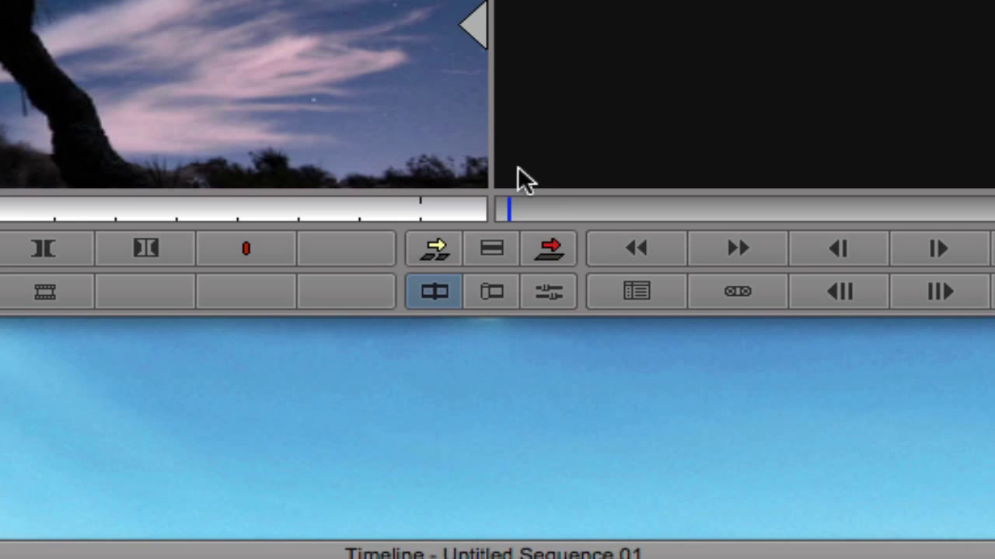
Overwrite the marked section onto V1 of Untitled Sequence.01 and return the playhead to the sequence's start at 01:00:00:00
left_click(438, 255)
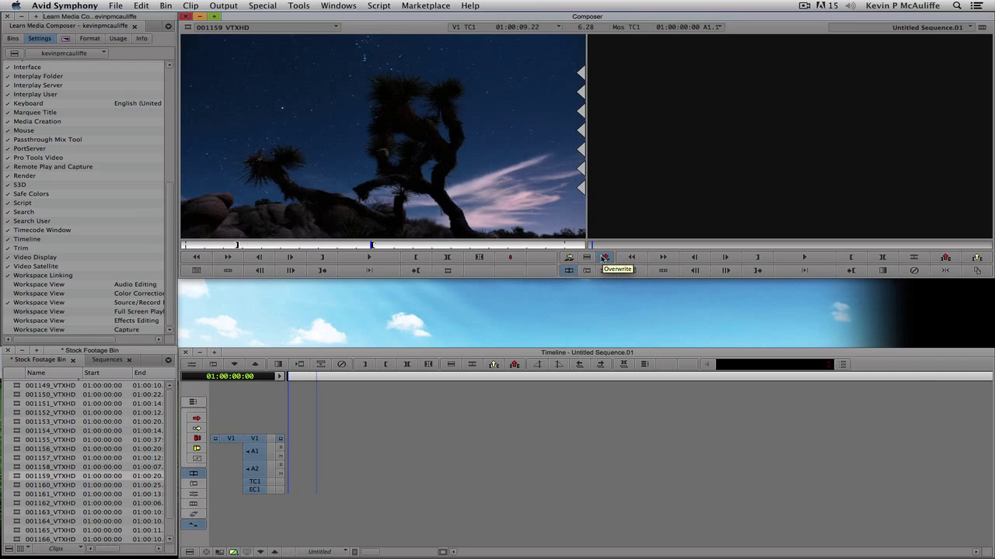
left_click(604, 258)
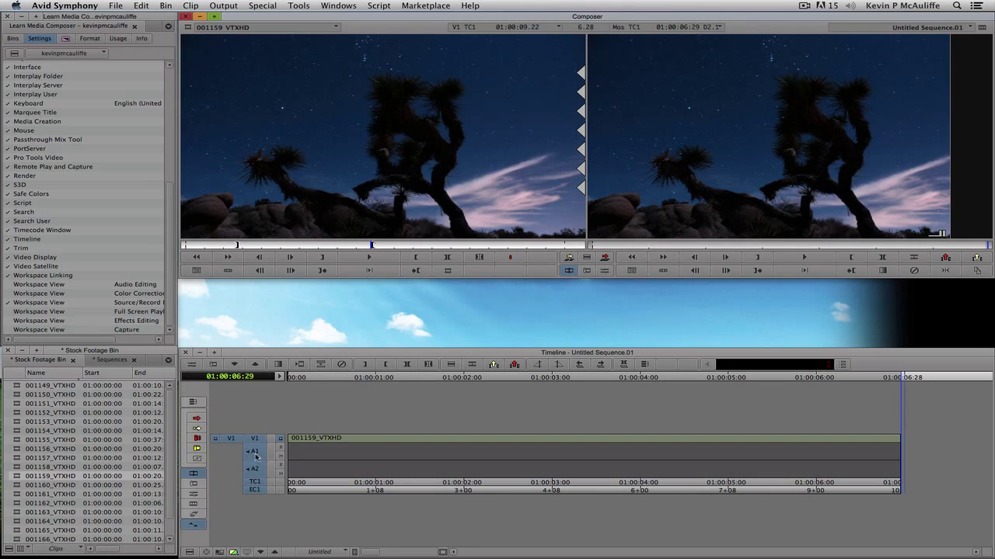
left_click_drag(365, 460, 306, 449)
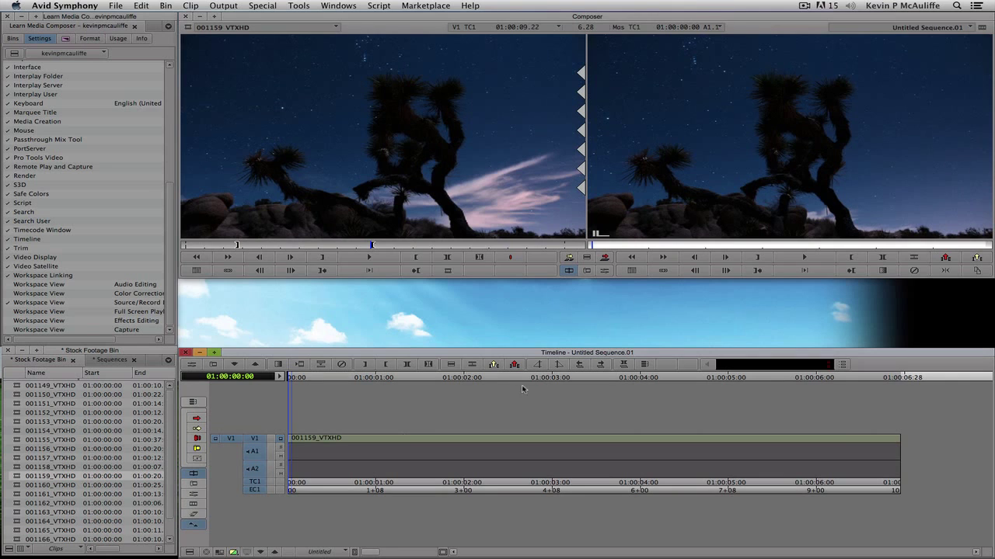
Mark a 5:10 section of 001164_VTXHD ending at 01:00:06:25 and overwrite it onto V1 at the end of the sequence, 01:00:06:29
left_click(812, 258)
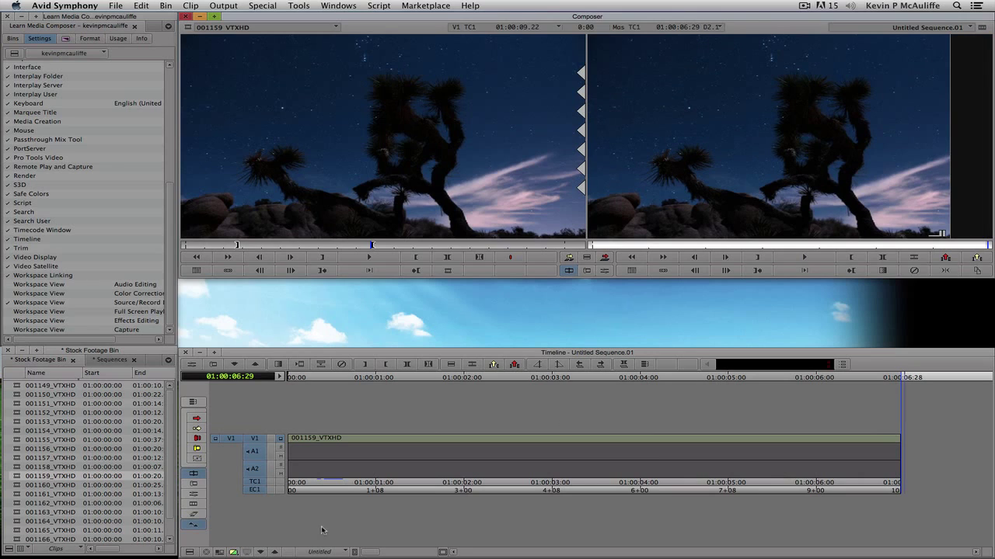
left_click(15, 522)
double_click(14, 522)
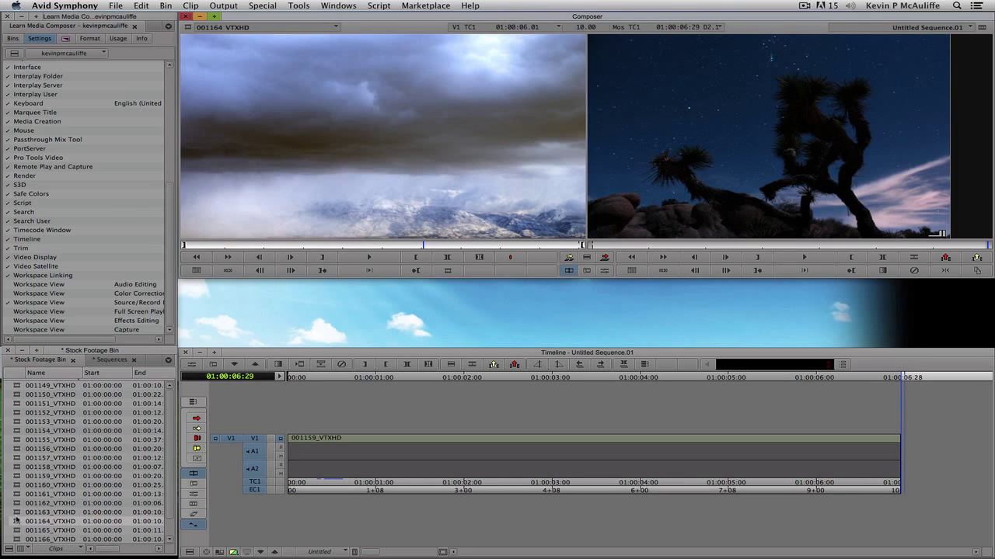
key("j")
key("j")
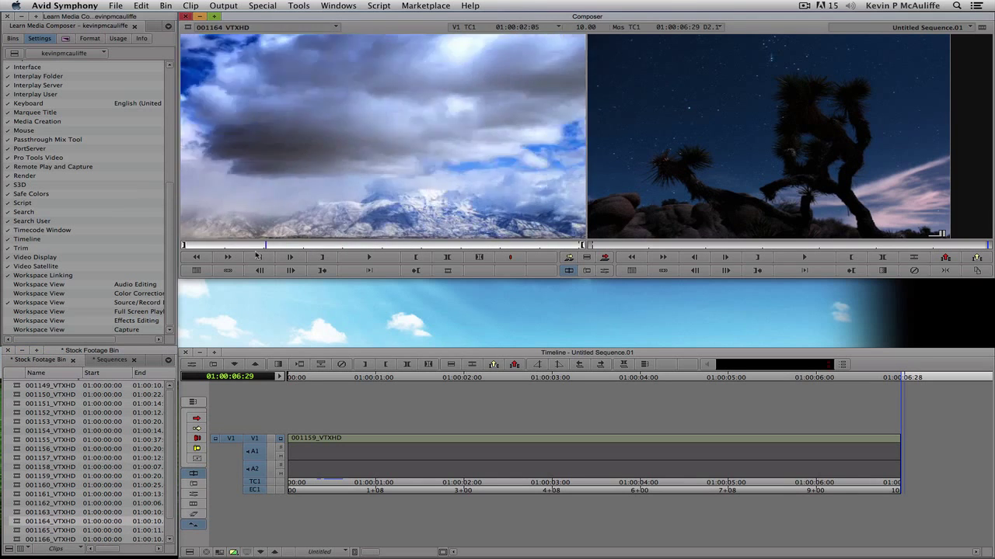
key("k")
left_click_drag(345, 247, 457, 245)
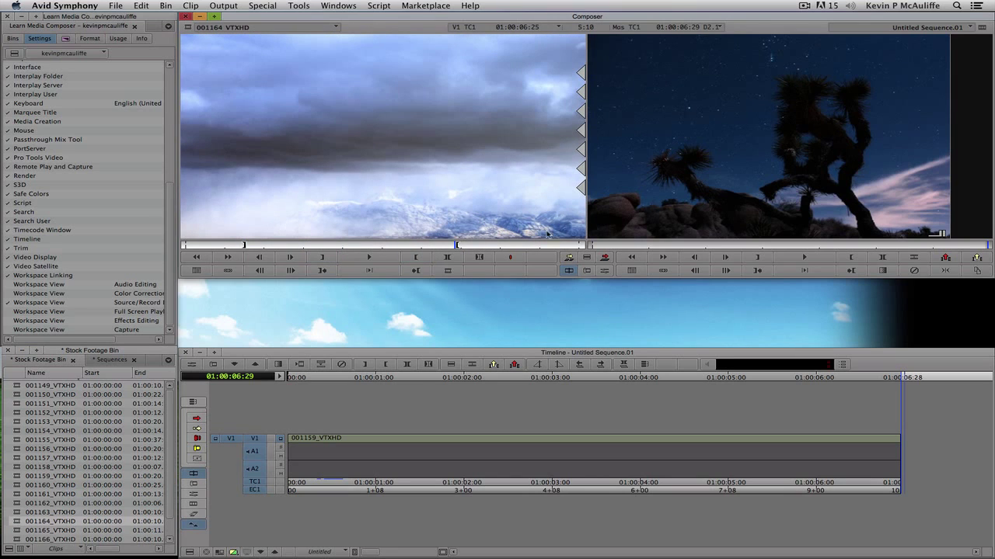
left_click(605, 258)
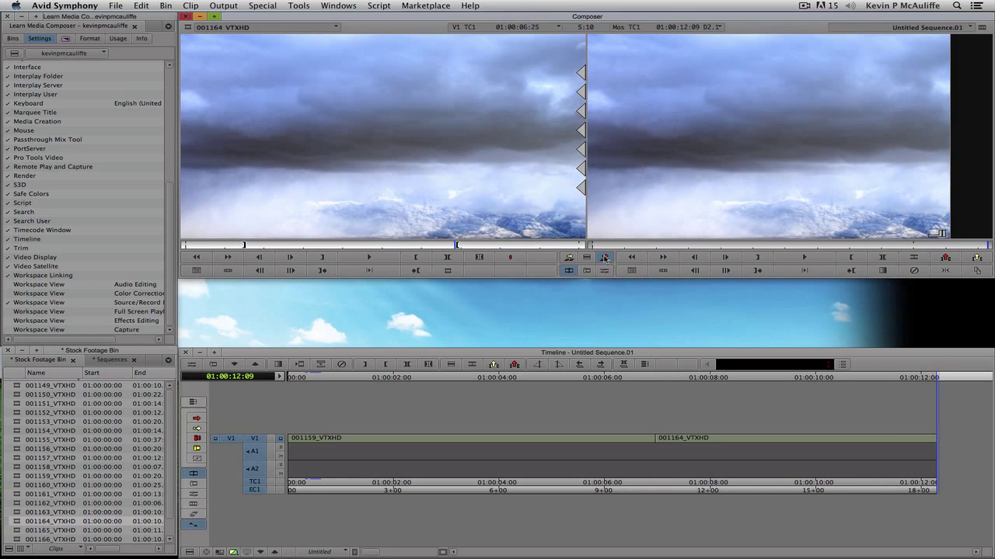
Load 001167_VTXHD from the Stock Footage Bin, mark an in point about a third of the way through, and play on towards the end
scroll(169, 421, "down", 2)
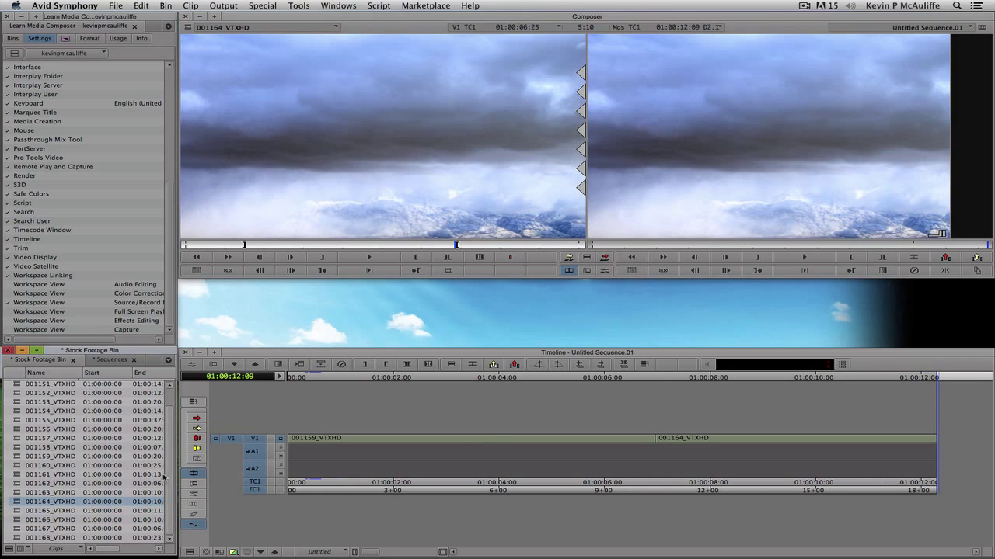
double_click(28, 529)
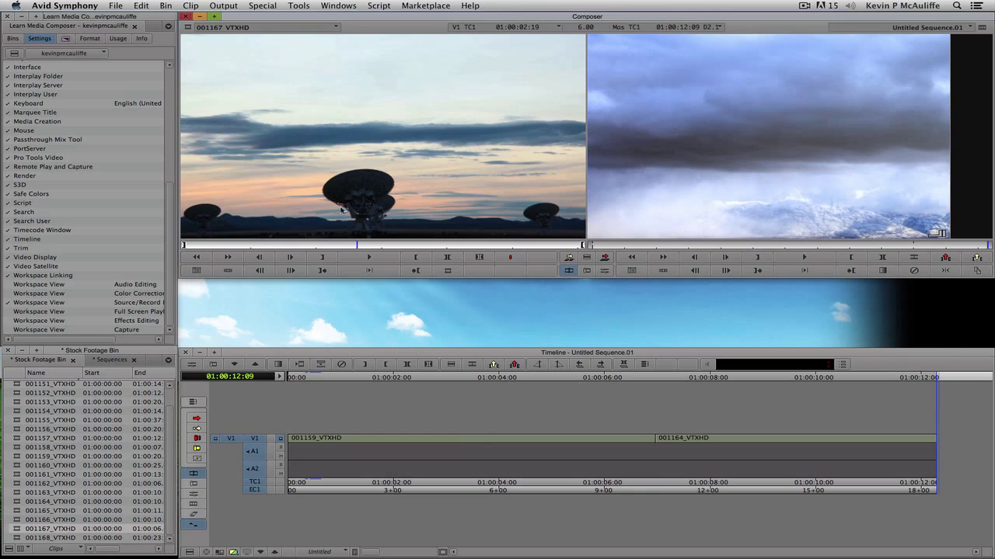
left_click(257, 246)
mouse_move(323, 249)
left_mouse_down()
mouse_move(303, 249)
mouse_move(312, 249)
left_mouse_up()
key("i")
key("l")
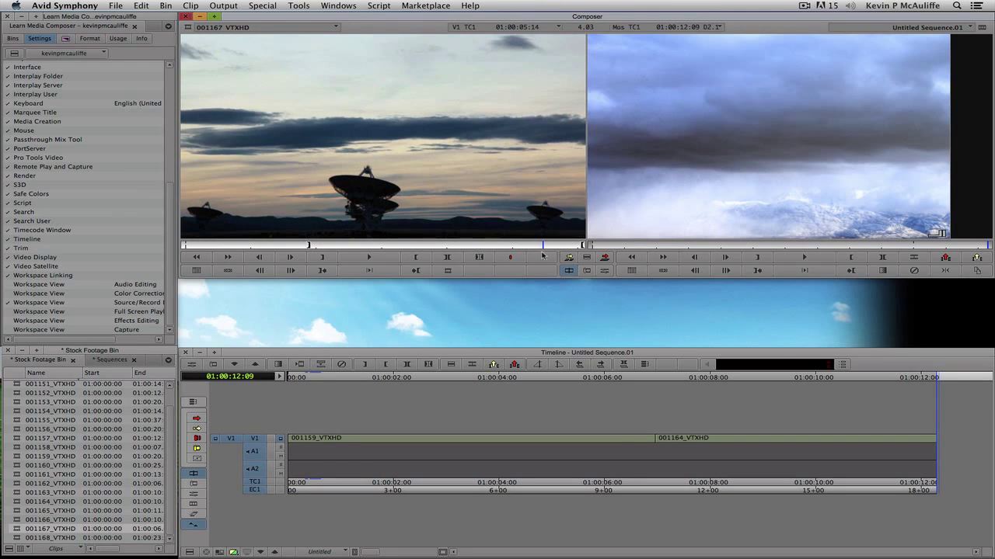
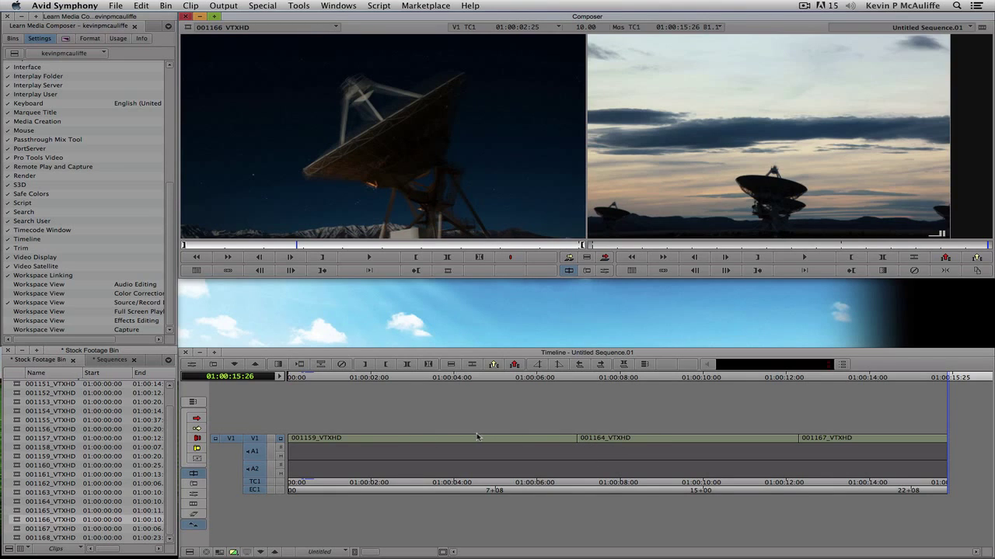
Mark in and out points in 001166_VTXHD around a section 2:29 long, ending at 01:00:05:26
left_click_drag(293, 247, 418, 248)
key("i")
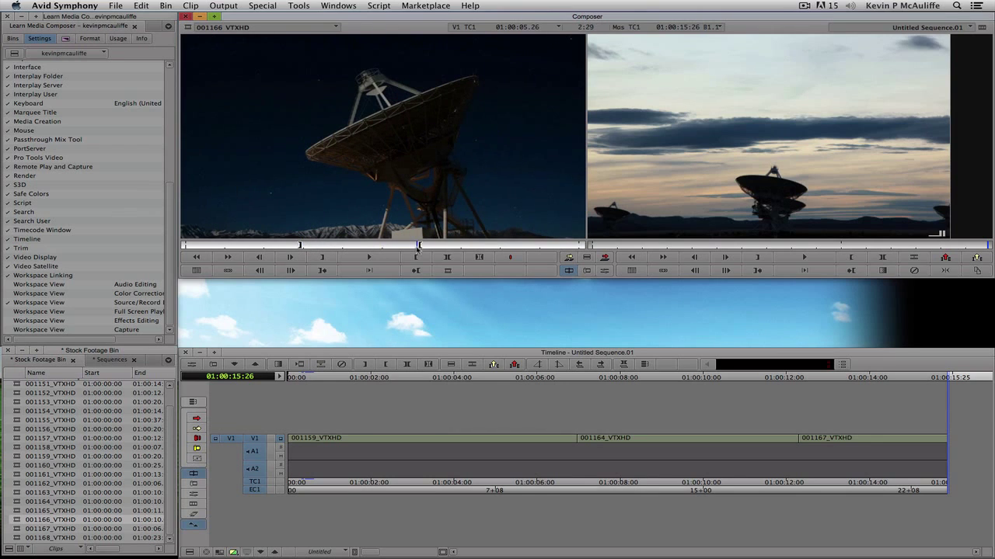
key("o")
left_click(653, 186)
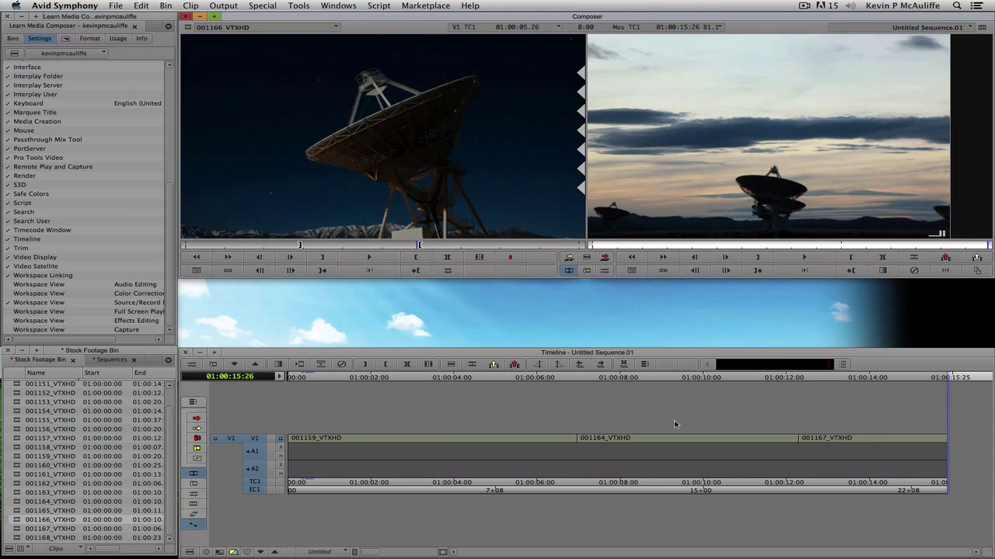
Step frame by frame across the cuts before and after 001164_VTXHD, examining the first-frame and last-frame corner markers in the record monitor
left_click_drag(681, 433, 582, 447)
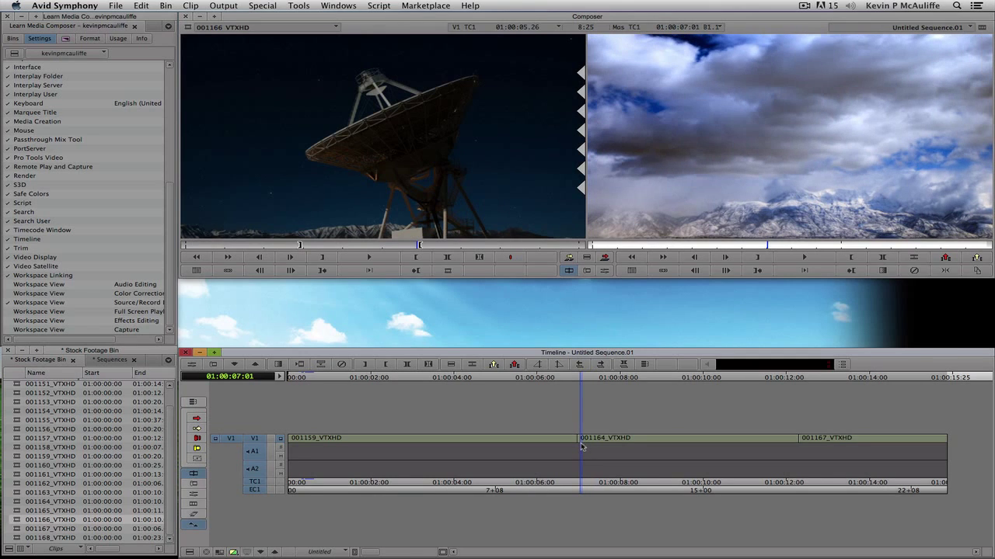
left_click(696, 257)
left_click(697, 257)
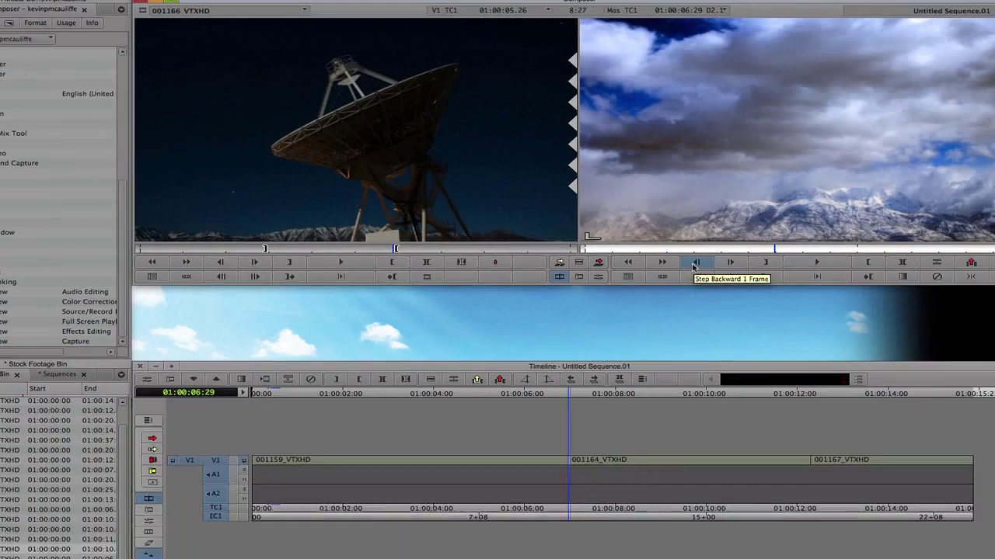
left_click(695, 265)
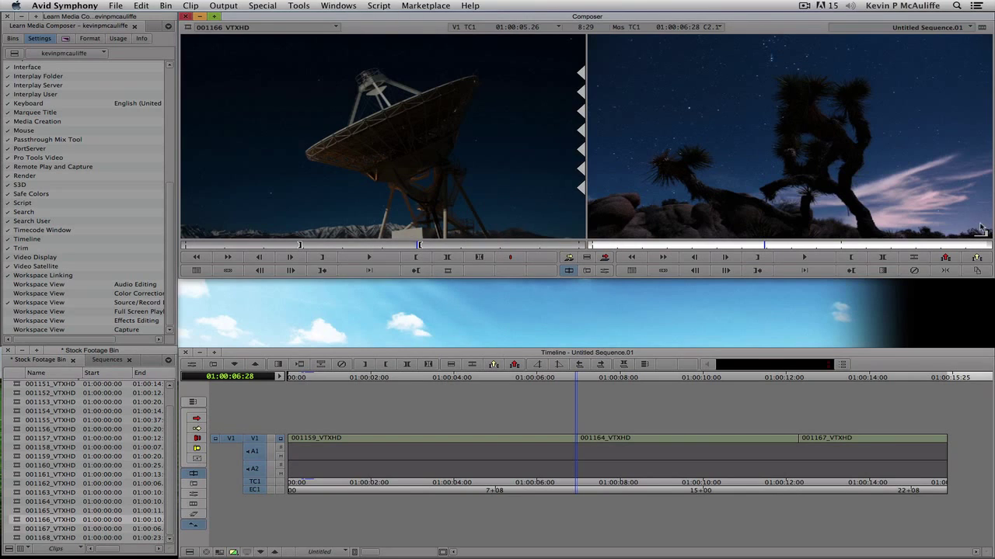
left_click(801, 441)
key("Left")
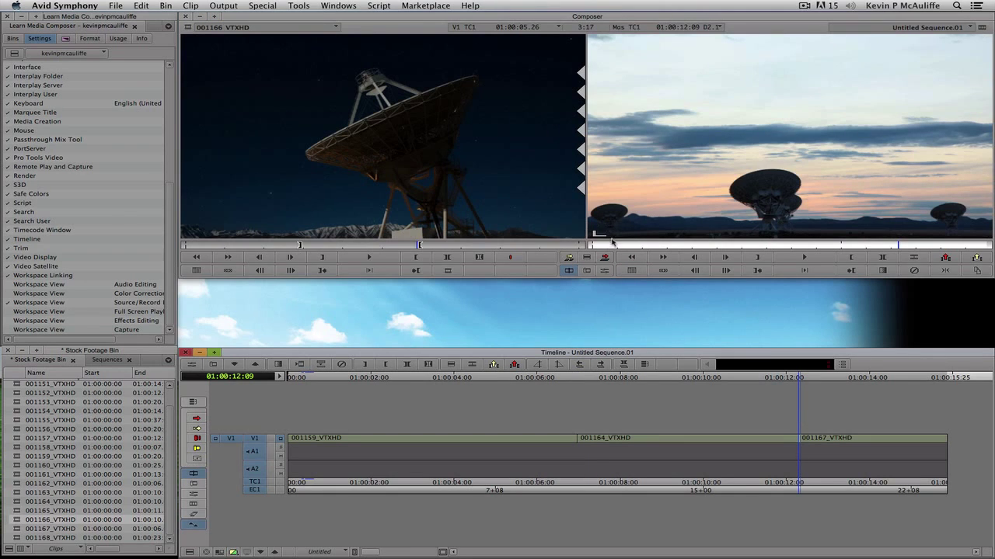
left_click(695, 258)
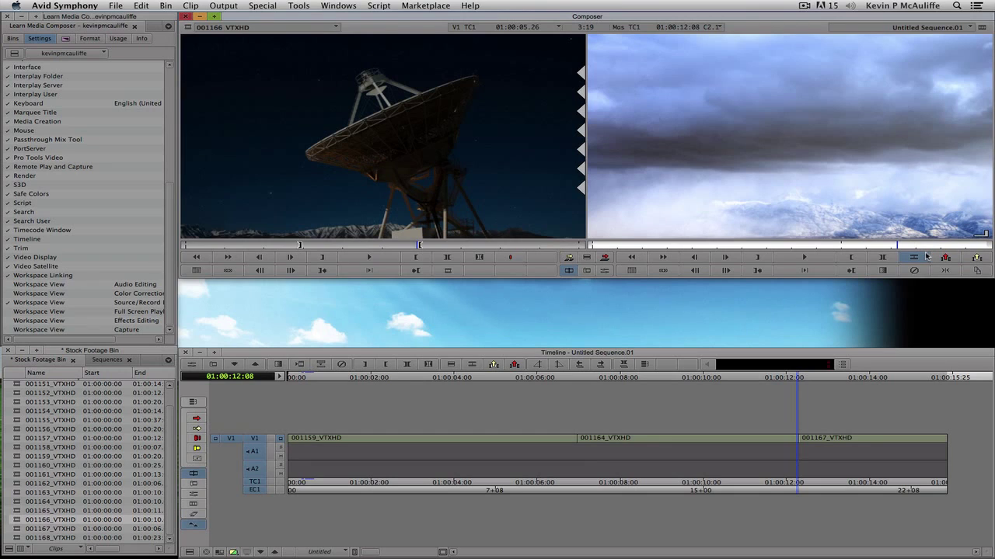
left_click(580, 450)
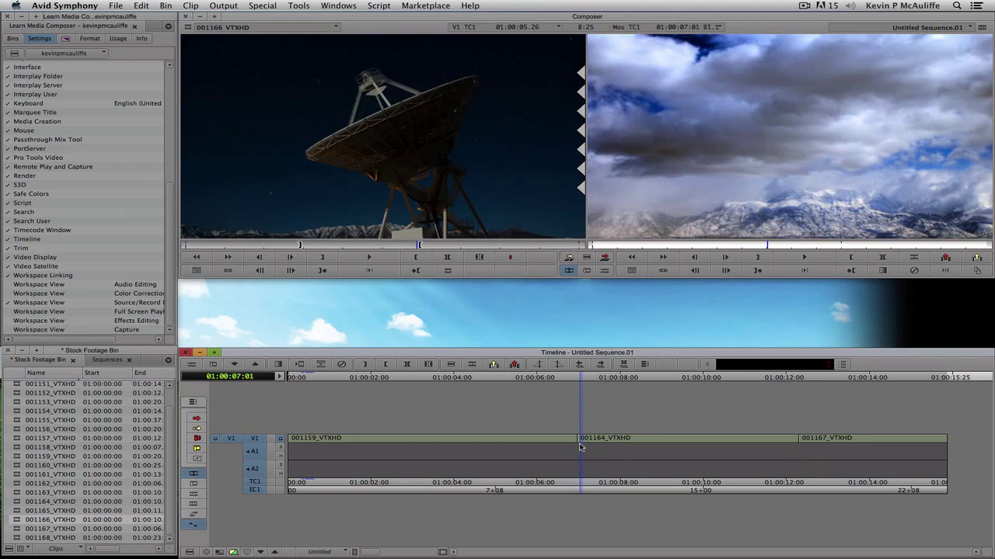
left_click(695, 258)
left_click(696, 258)
left_click(725, 257)
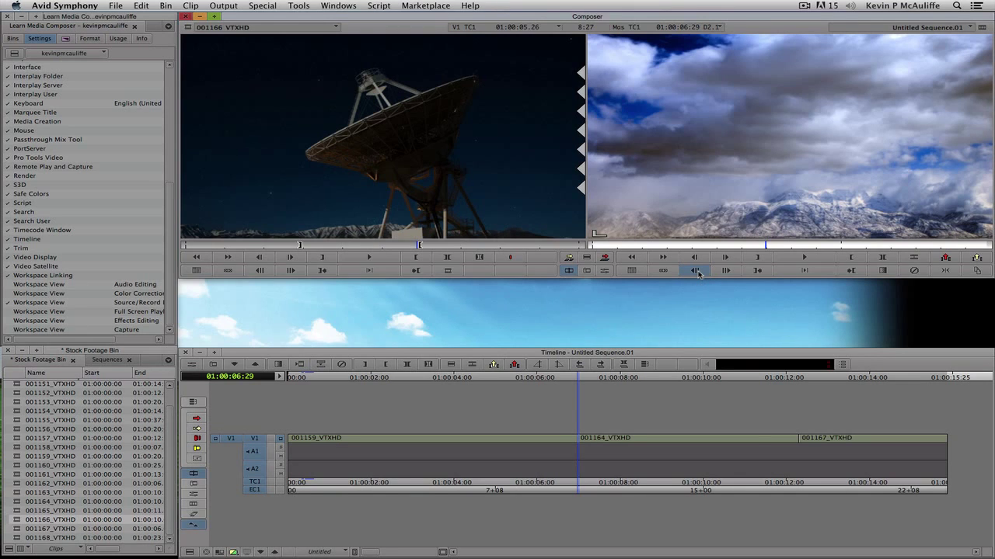
Park the playhead inside 001164_VTXHD at 01:00:10:26 and jump back and forth between its edit points, finishing at 01:00:06:29
left_click_drag(722, 450, 741, 439)
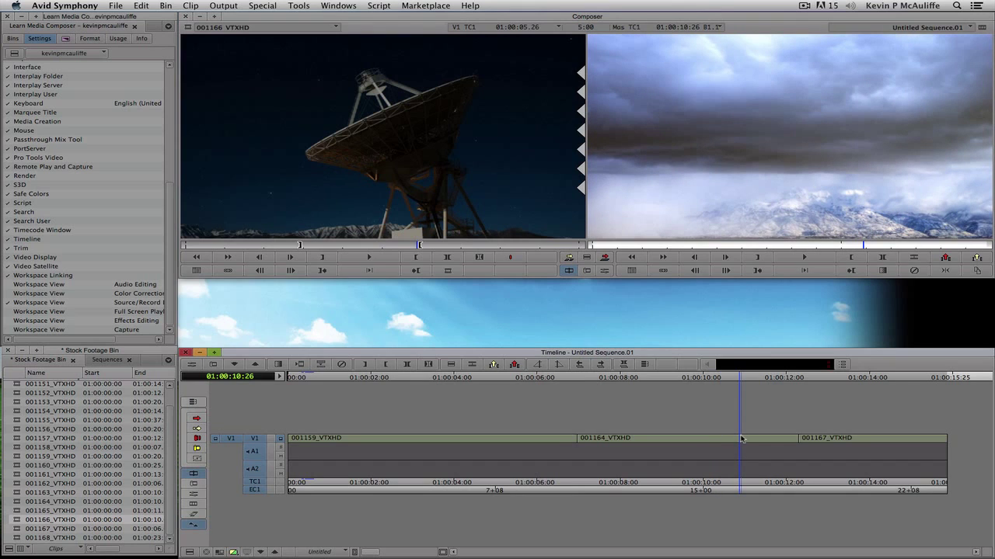
key("a")
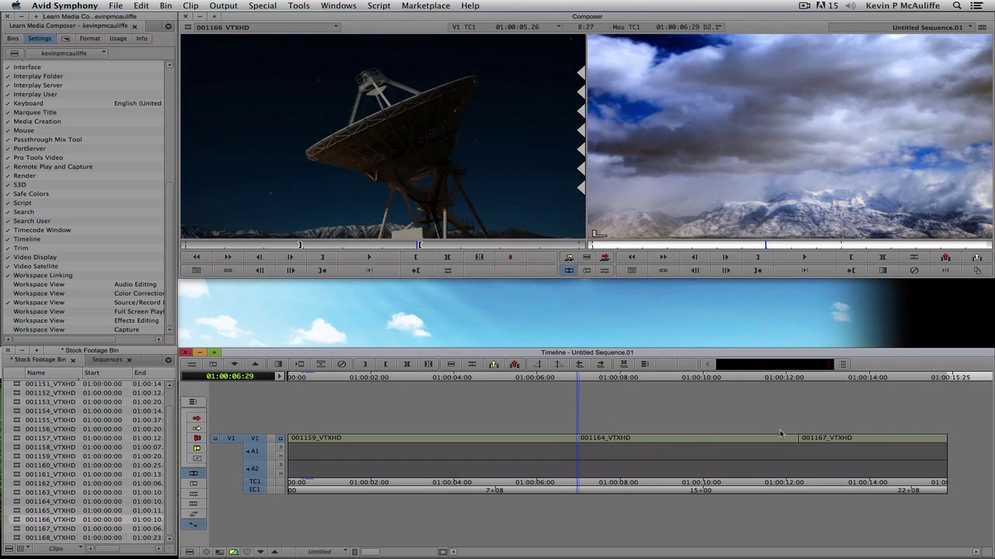
key("s")
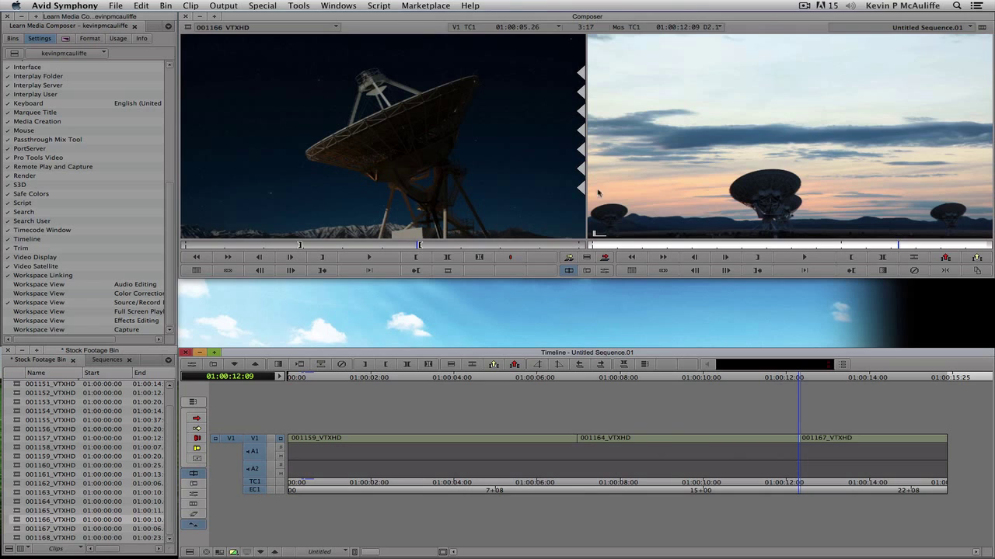
key("a")
key("s")
key("a")
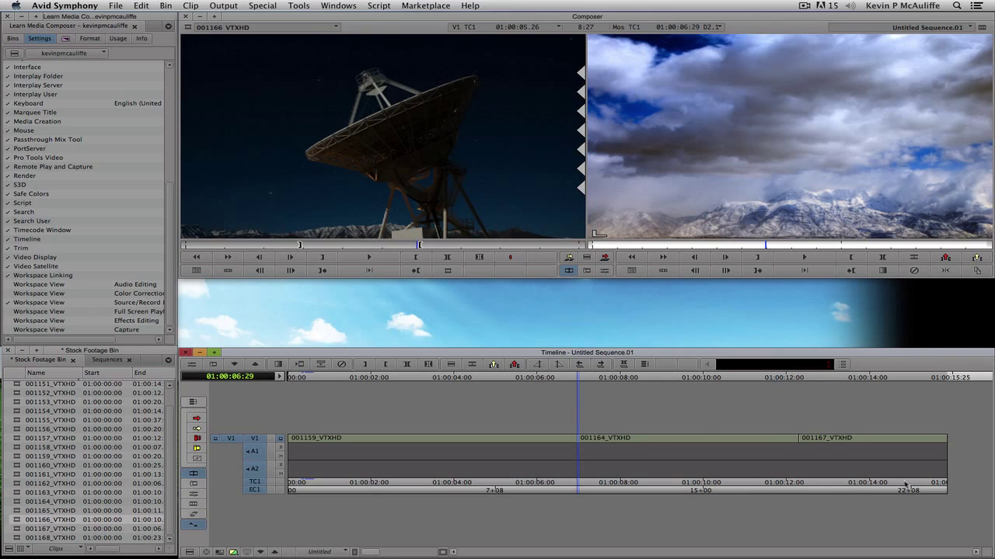
Snap the playhead to the cut between 001159_VTXHD and 001164_VTXHD at 01:00:06:29 and splice in the marked 001166_VTXHD section
left_click_drag(886, 483, 982, 453)
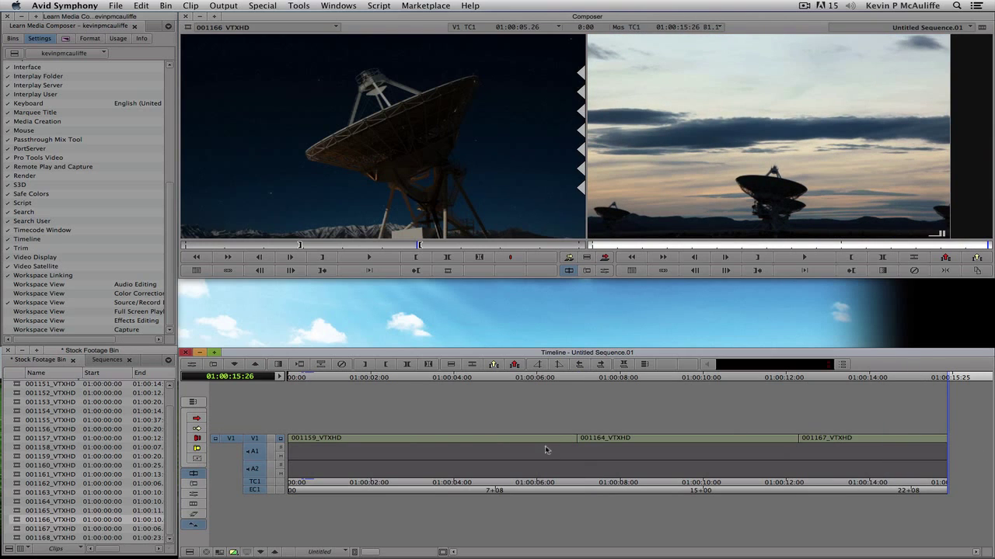
left_click_drag(619, 447, 586, 448)
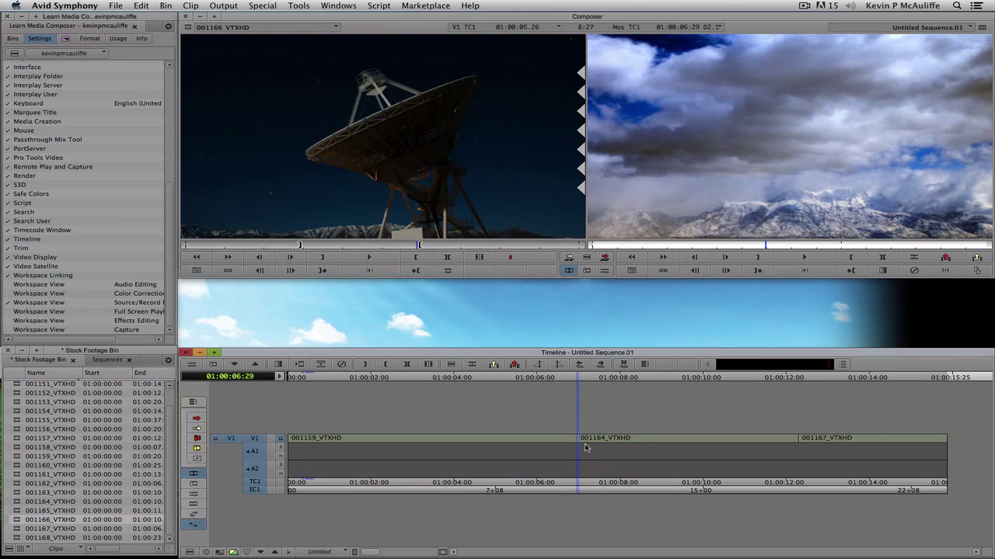
left_click(569, 257)
Review the timeline around the spliced-in 001166_VTXHD clip and undo the splice
left_click_drag(702, 441, 962, 432)
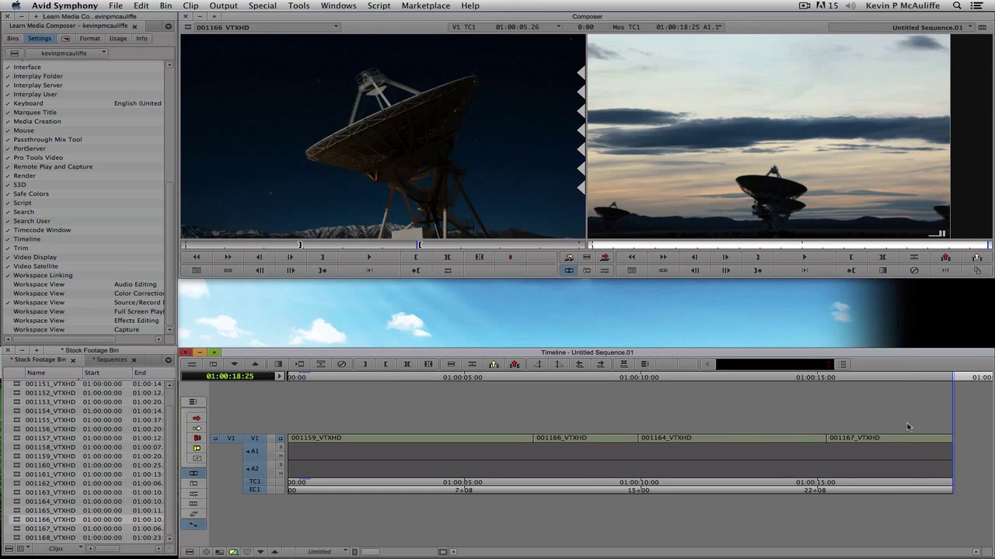
left_click(564, 441)
left_click(494, 442)
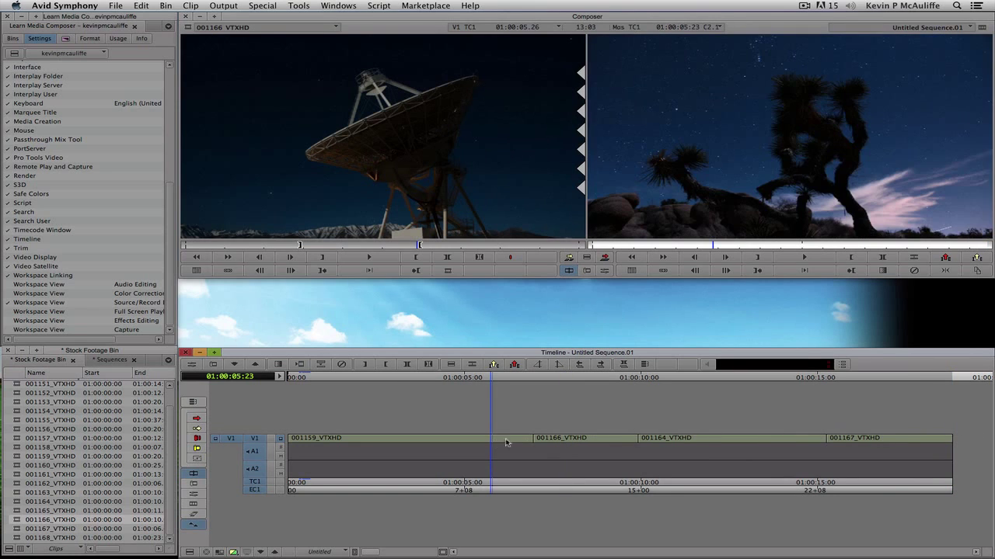
left_click(558, 442)
left_click(628, 442)
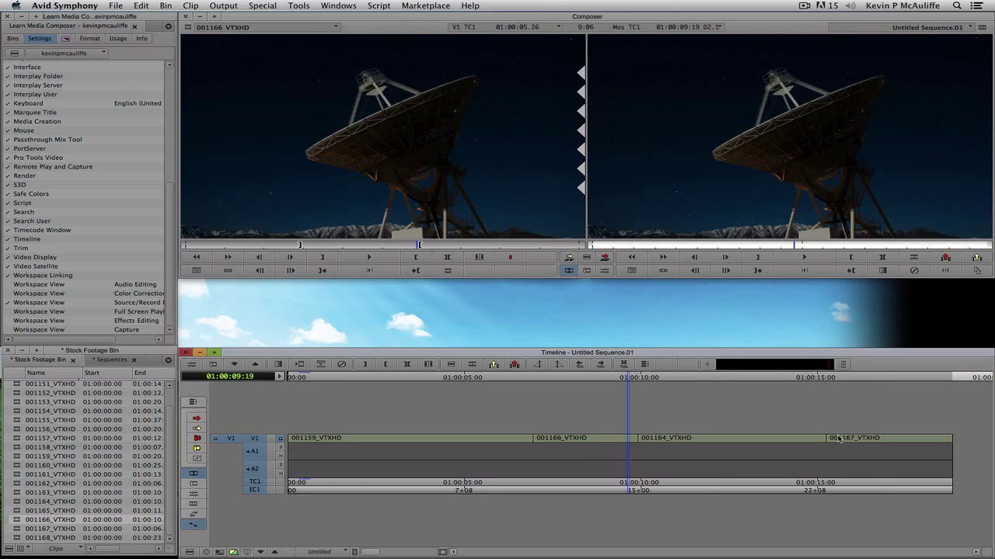
key("super+z")
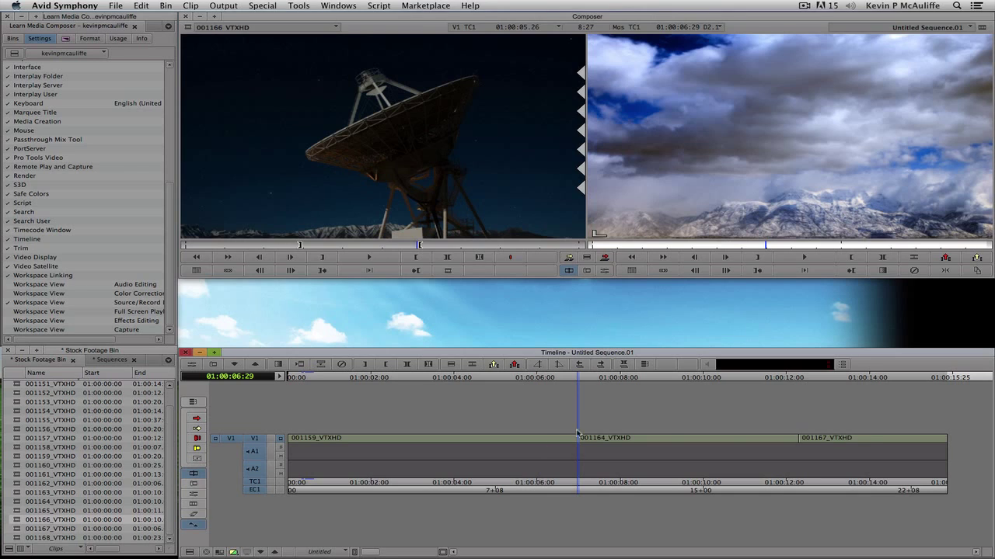
Splice the marked 001166_VTXHD section into the middle of 001159_VTXHD at 01:00:05:18, scrub across the edit, and undo it
left_click_drag(579, 441, 520, 440)
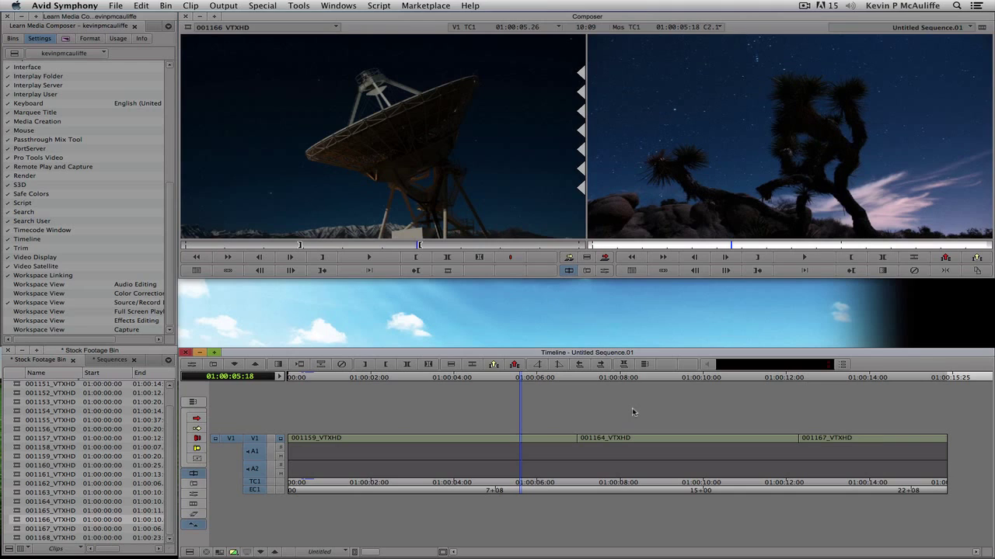
left_click(570, 261)
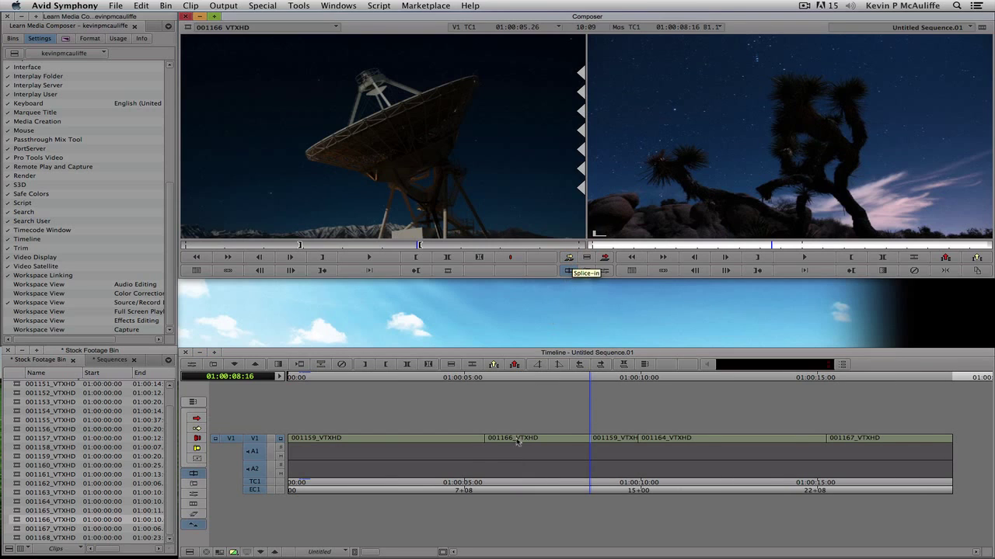
left_click_drag(429, 450, 626, 447)
key("super+z")
key("super+z")
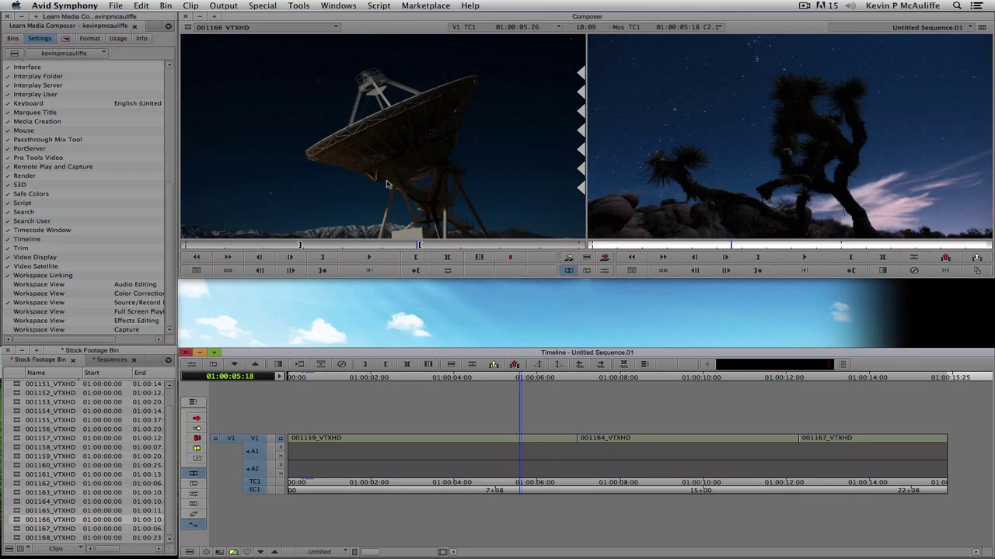
Overwrite the timeline with the marked 001166_VTXHD section at 01:00:05:18, scrub across the edit, and undo it
left_click(604, 258)
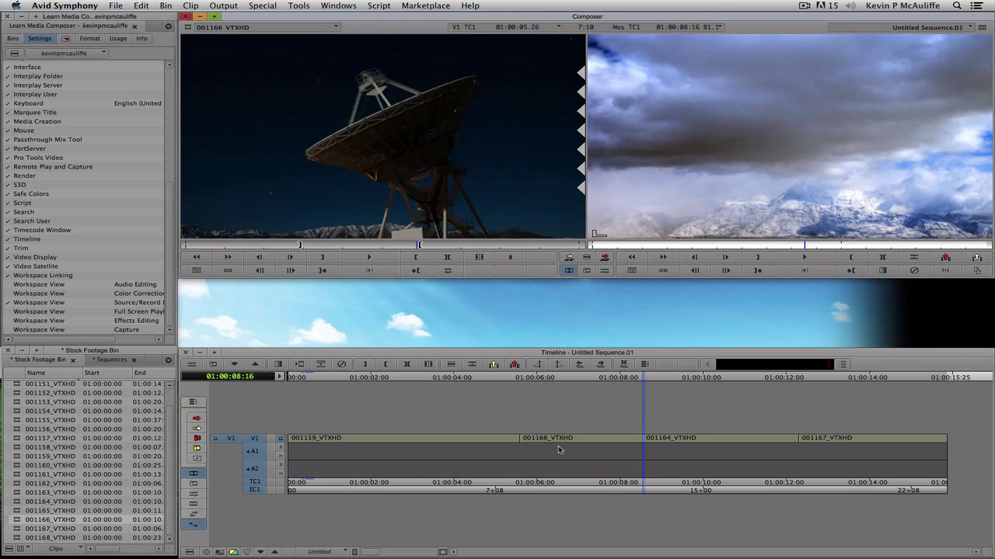
left_click_drag(397, 457, 742, 474)
left_click_drag(780, 478, 576, 464)
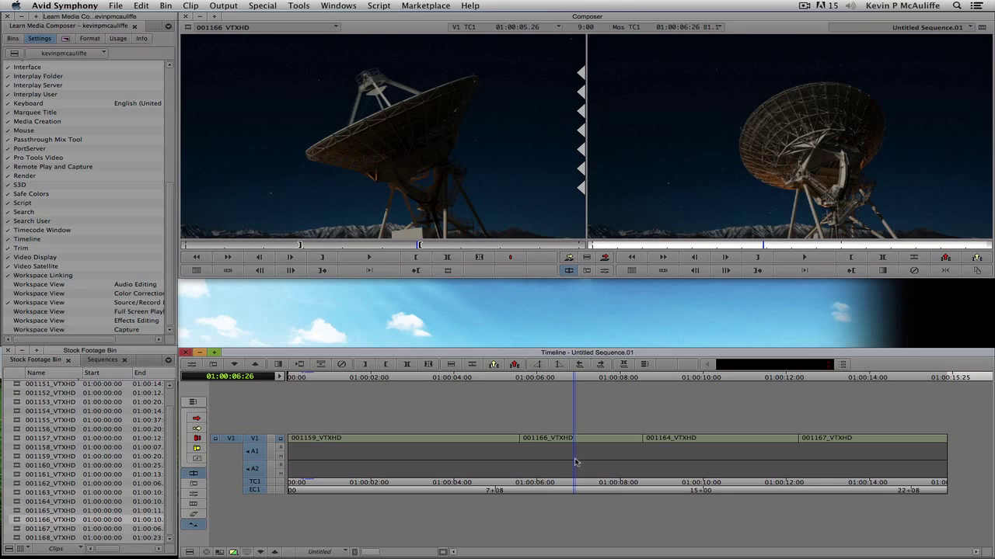
key("super+z")
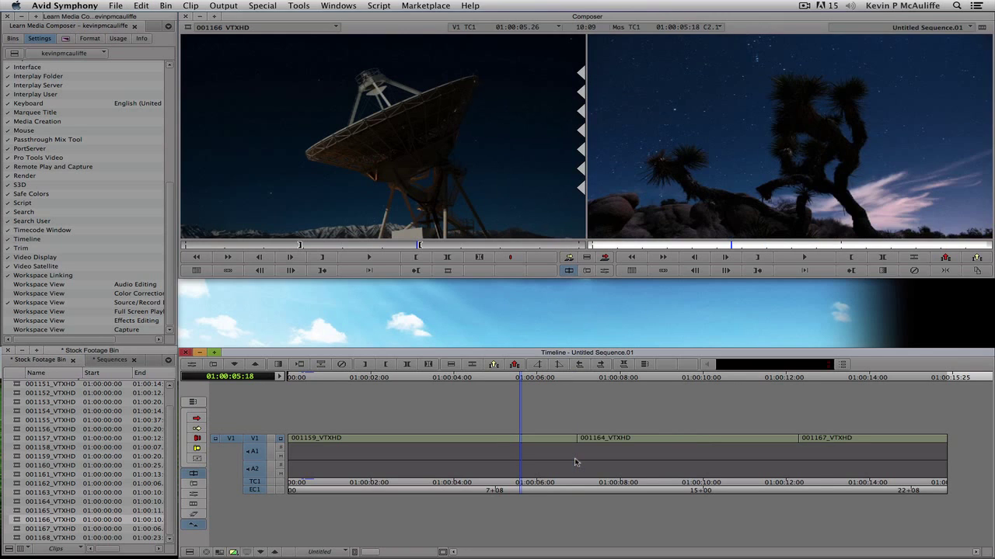
Deselect the A1 and A2 audio tracks, mark the 001167_VTXHD clip on V1, and extract it from the sequence's end
left_click(682, 450)
left_click_drag(740, 451, 827, 451)
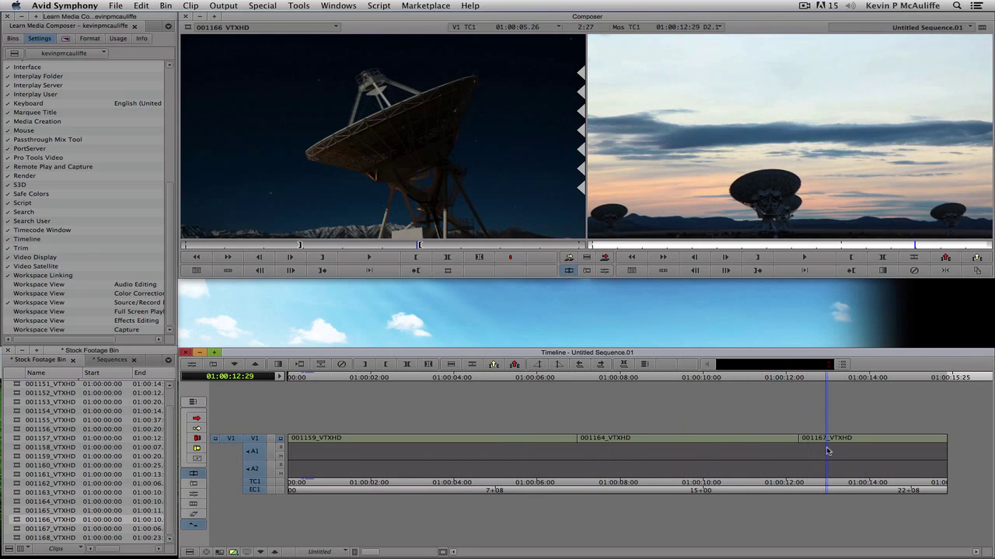
key("t")
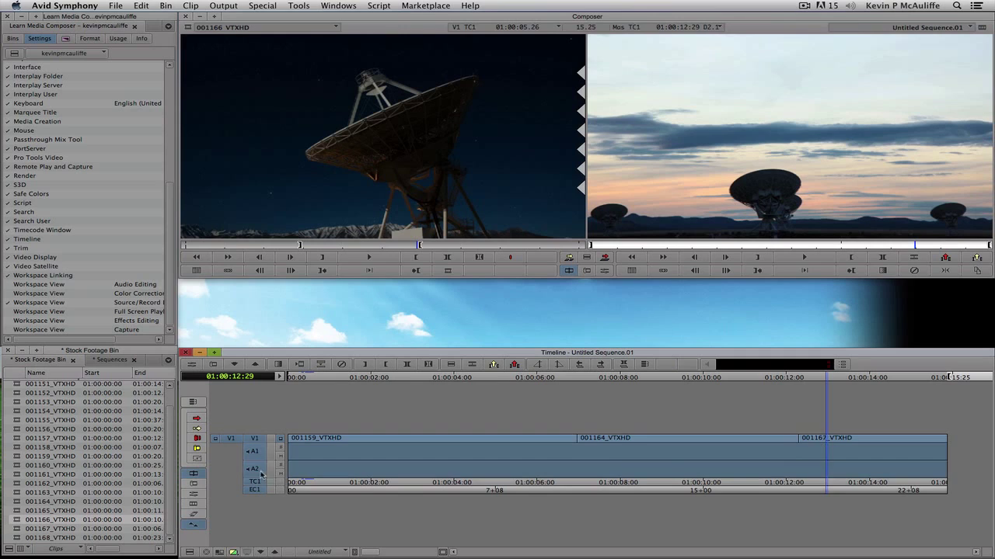
left_click_drag(259, 471, 259, 459)
key("x")
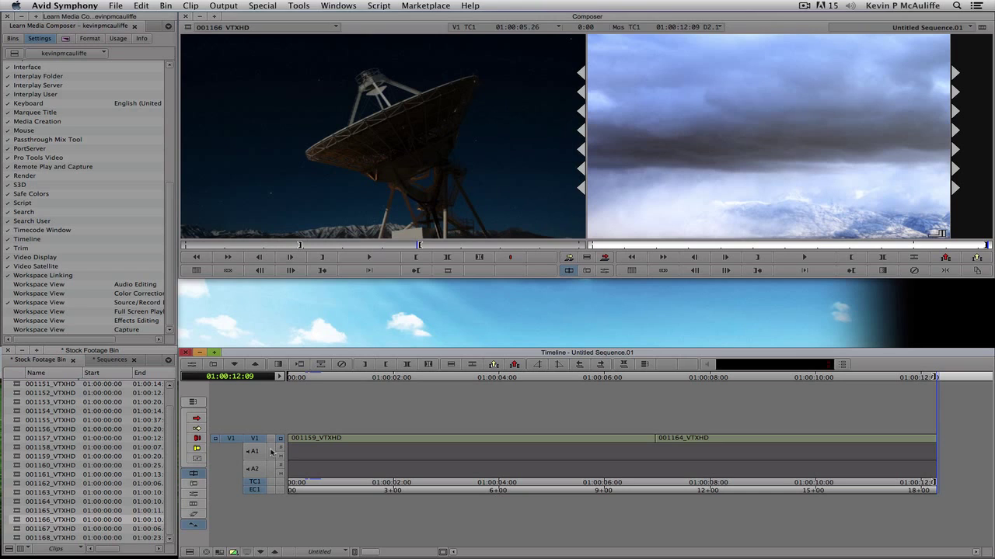
Mark a sequence in point at 01:00:05:05, overwrite from there with the marked 001166_VTXHD section, and undo the overwrite
left_click(403, 147)
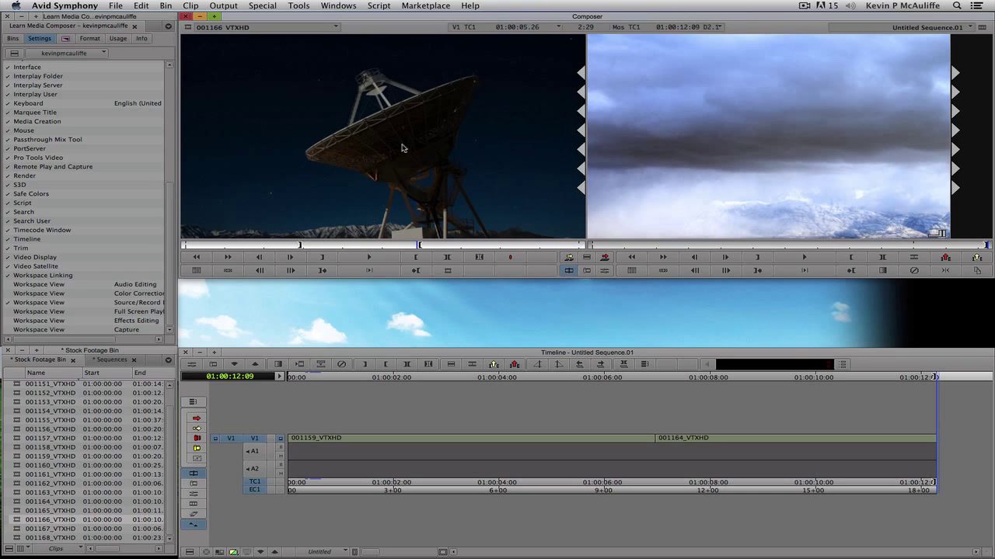
left_click(418, 259)
left_click(654, 140)
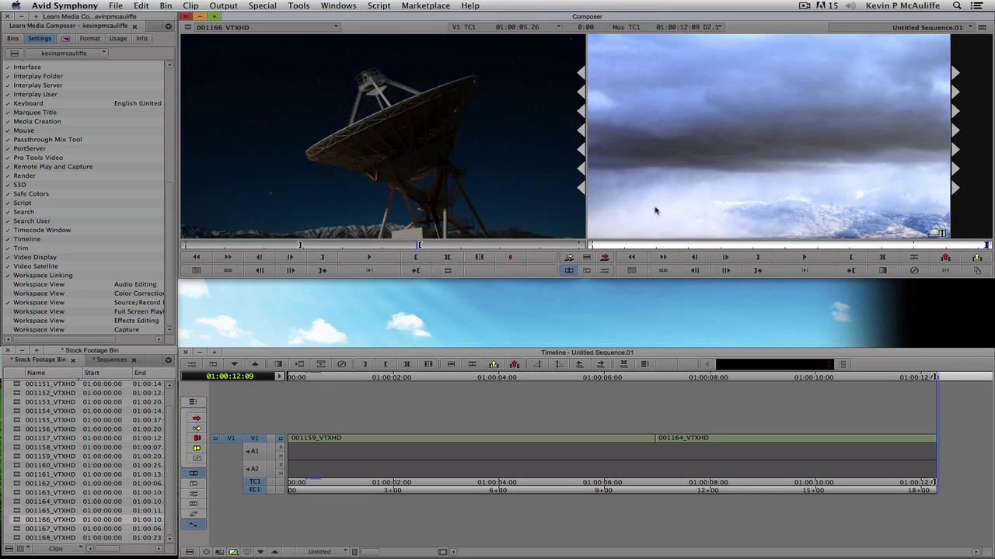
left_click_drag(587, 449, 562, 443)
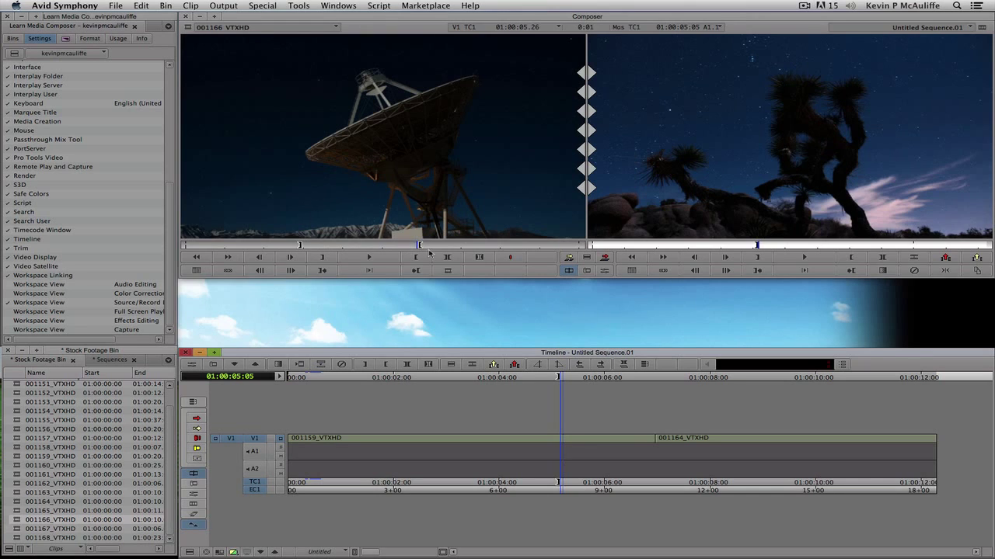
left_click(604, 257)
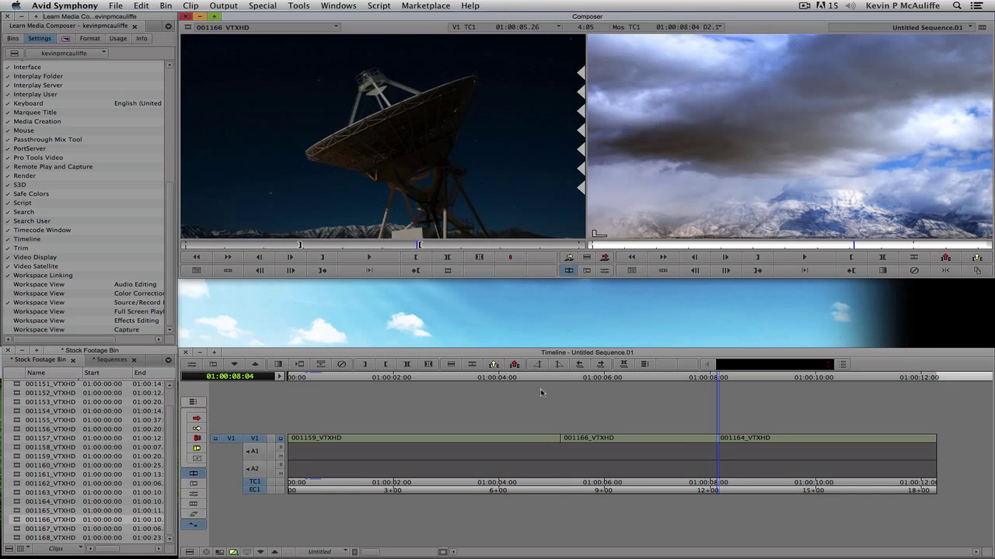
key("super+z")
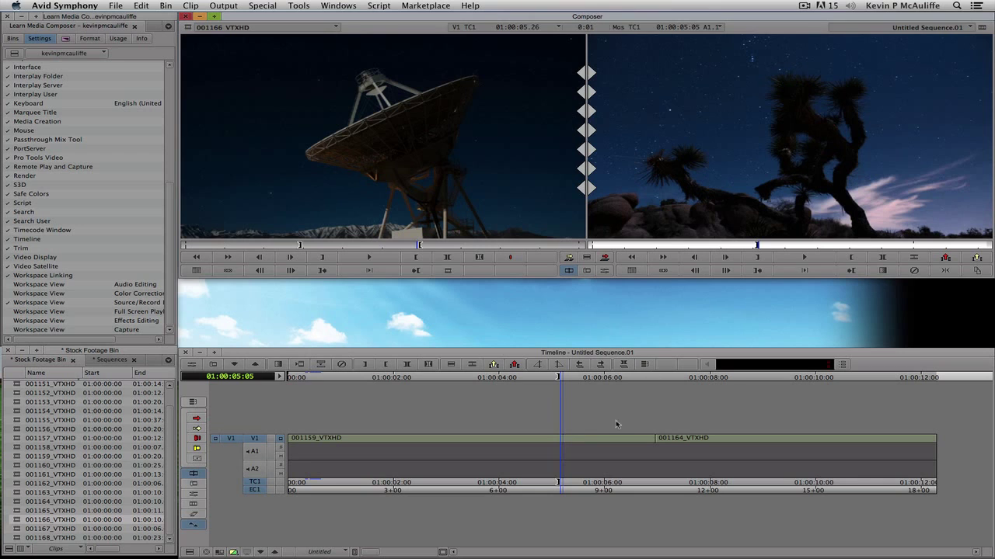
Mark the sequence from 01:00:05:20 to 01:00:07:23, across the cut between 001159_VTXHD and 001164_VTXHD
left_click(589, 441)
left_click_drag(589, 441, 699, 440)
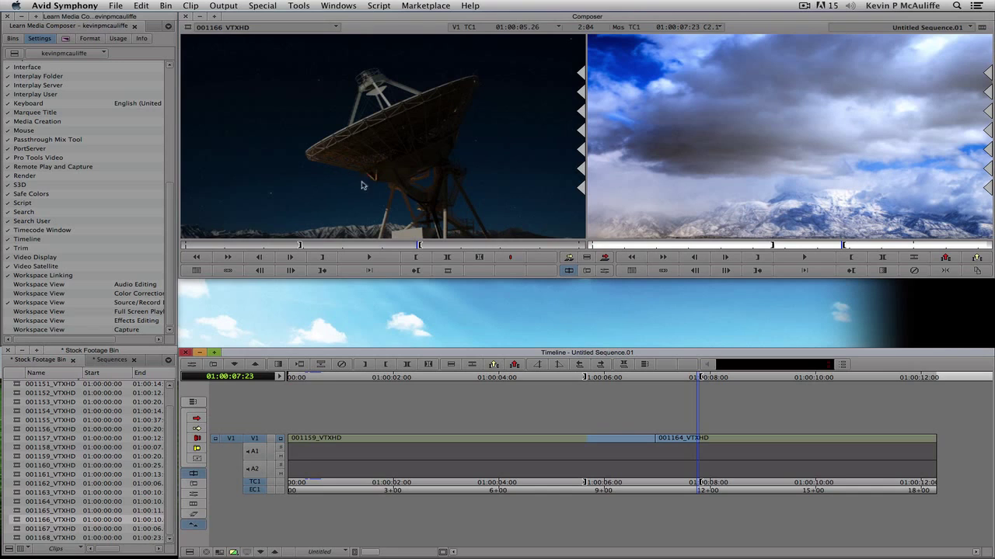
Clear the in and out marks from the 001166_VTXHD source clip and save the bins
left_click(407, 144)
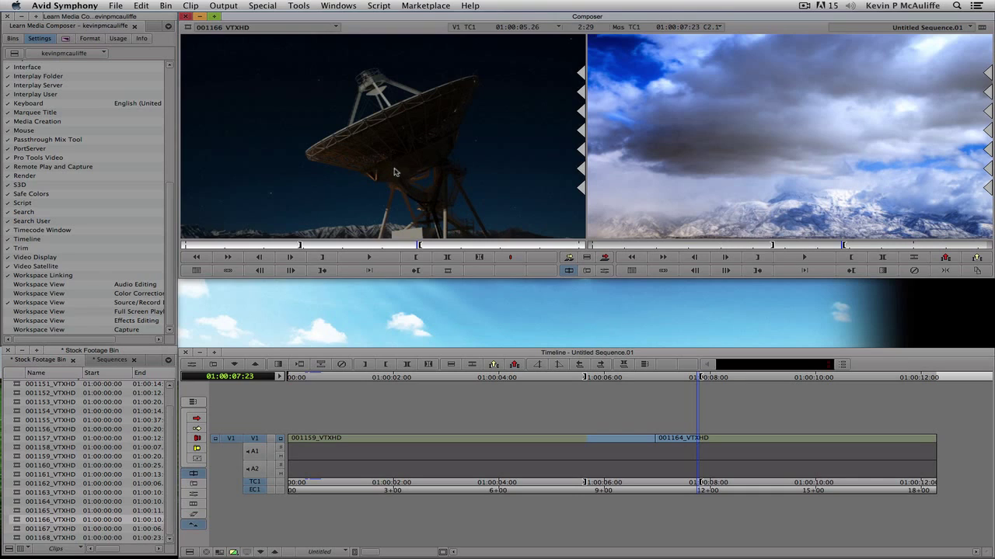
left_click(488, 261)
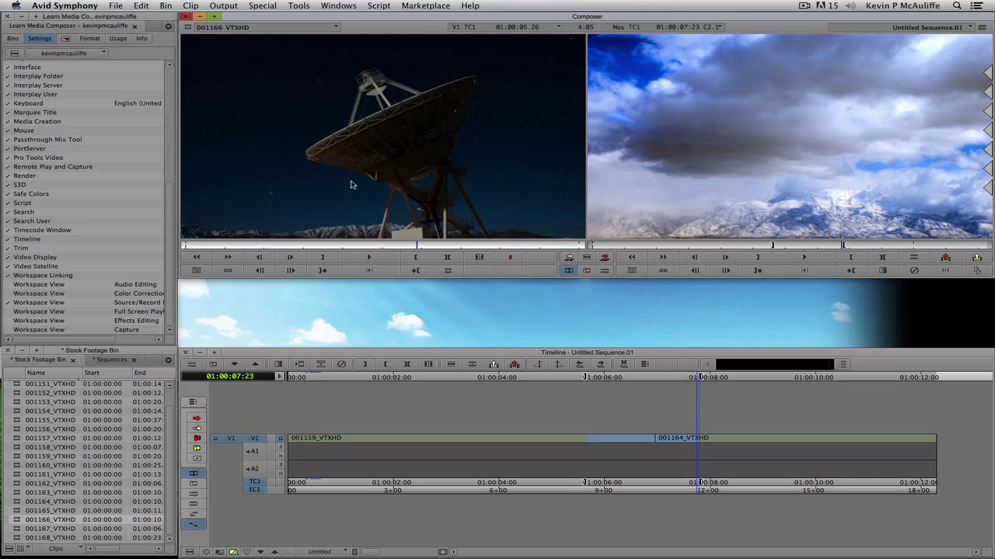
key("super+s")
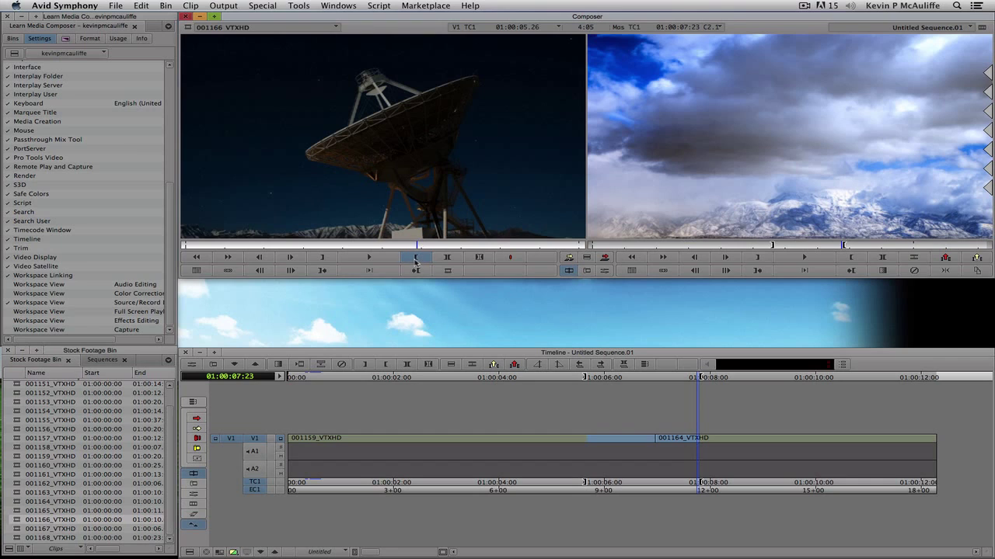
Mark only an in point at 01:00:00:22 in source clip 001166_VTXHD and overwrite the sequence's marked range with it
left_click_drag(416, 246, 215, 246)
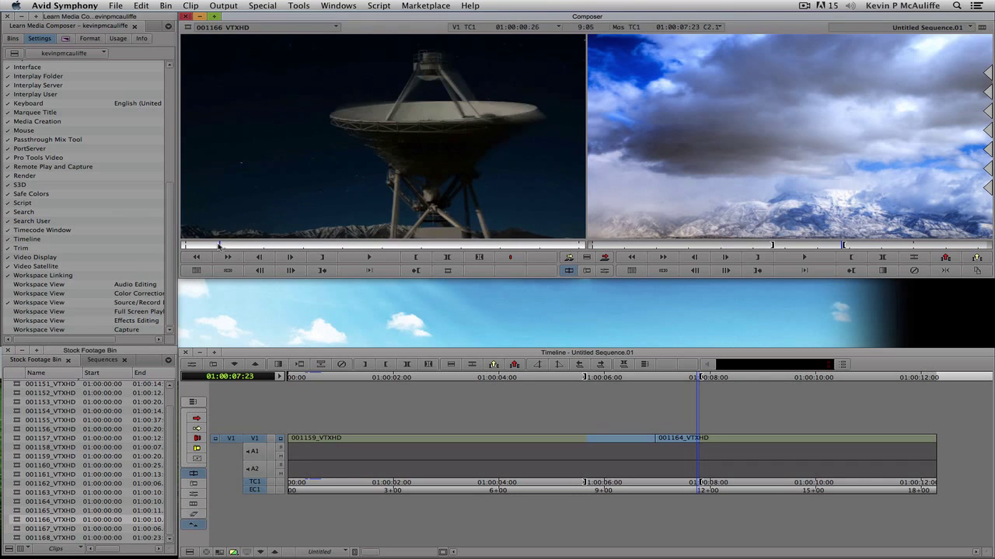
left_click(295, 270)
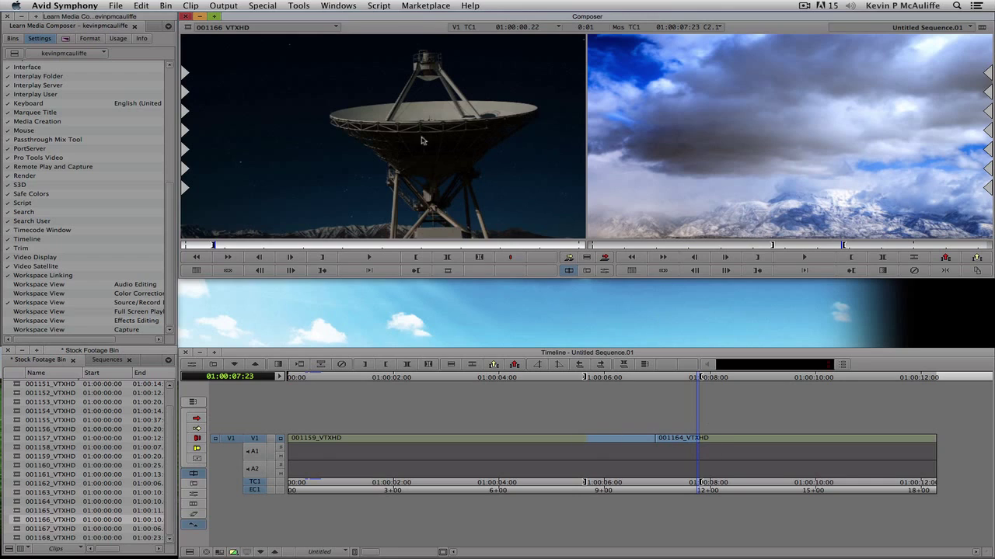
left_click(698, 138)
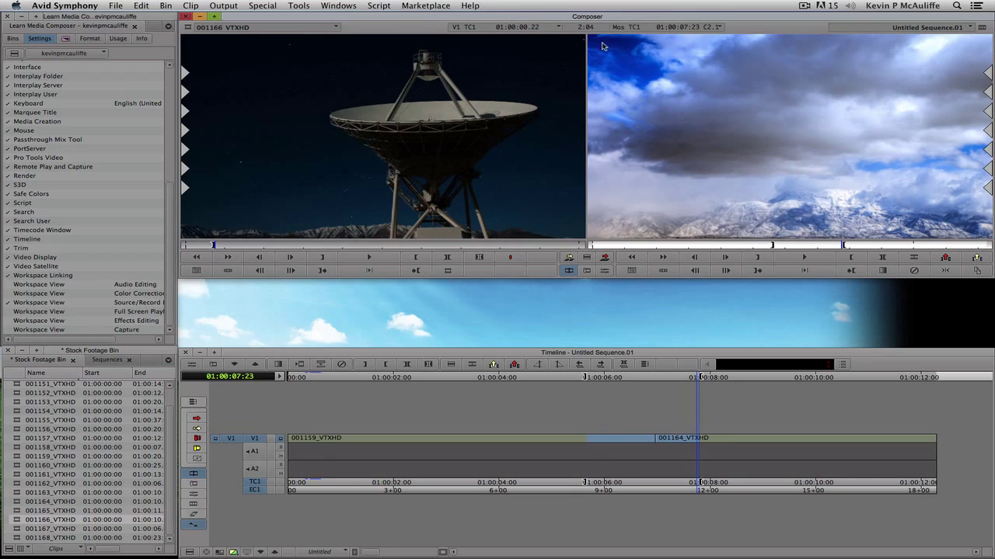
left_click(491, 148)
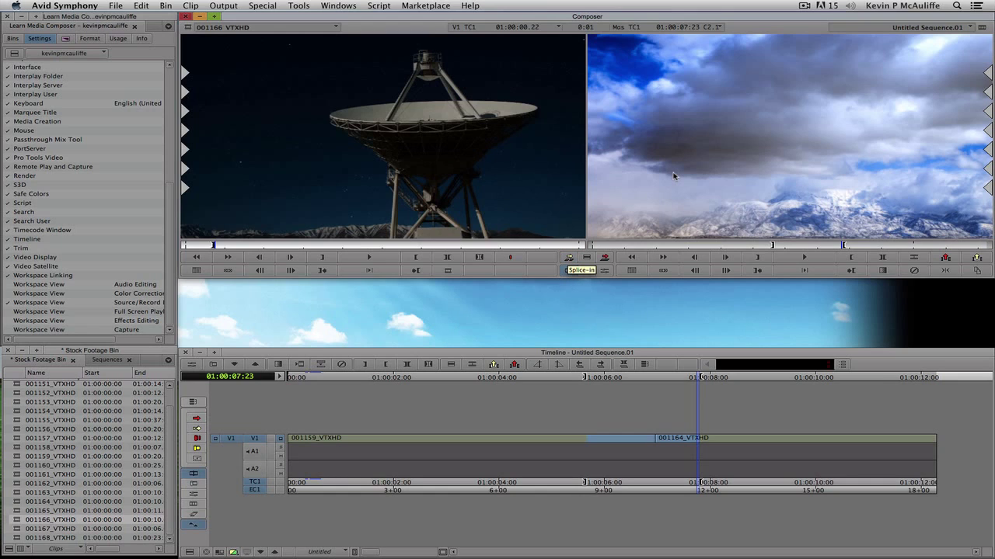
key("v")
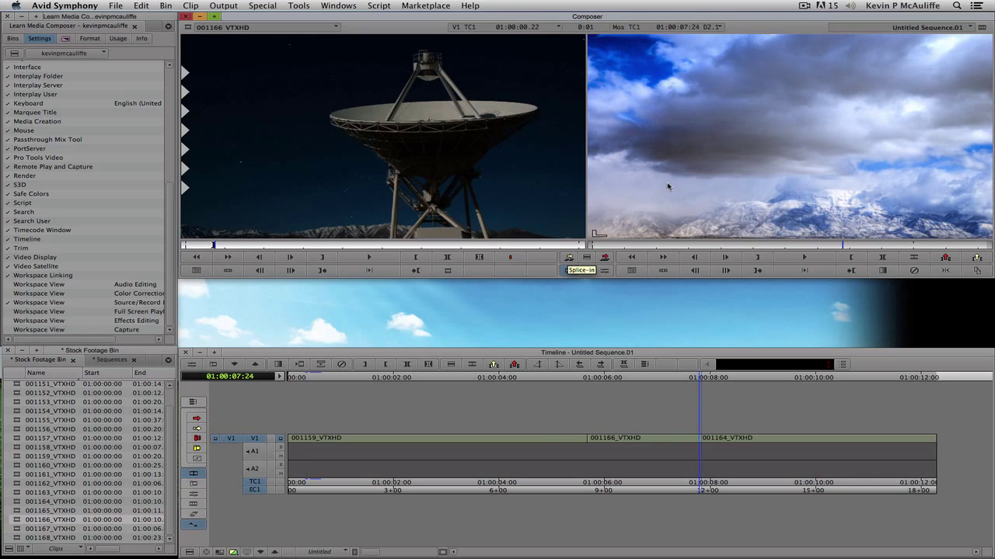
Compare the first frame of the overwritten 001166_VTXHD segment with the source in point, and undo the overwrite
left_click(543, 445)
left_click_drag(554, 445, 586, 442)
left_click(761, 128)
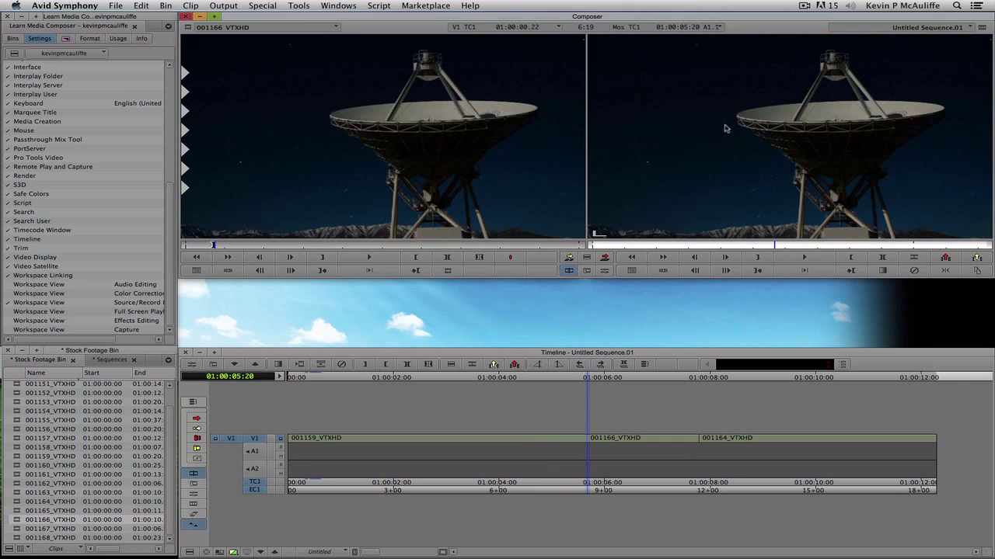
left_click(455, 126)
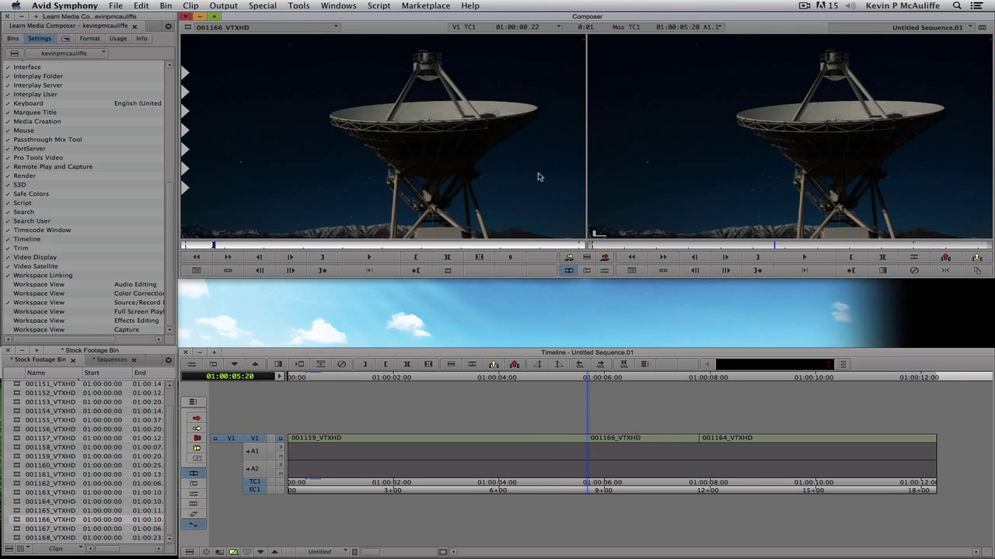
left_click(649, 168)
key("super+z")
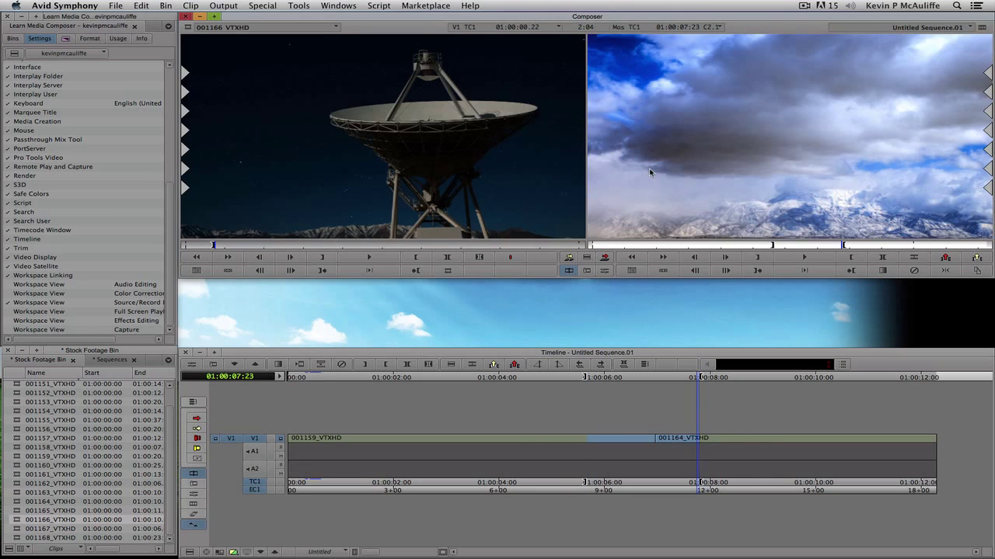
Replace the 001166_VTXHD in mark with an out point at 01:00:05:07, overwrite the marked sequence range, and check its last frame
left_click(405, 170)
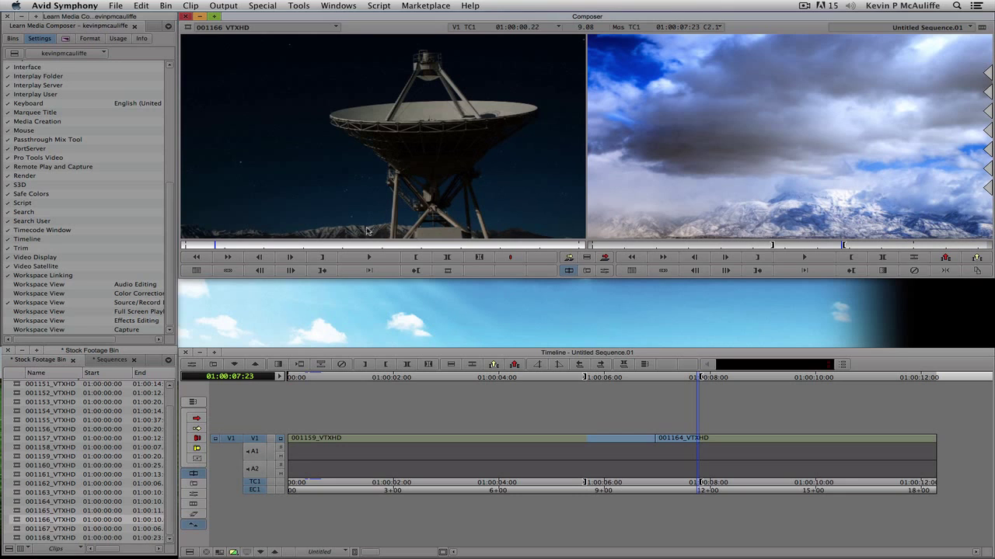
left_click_drag(366, 246, 392, 235)
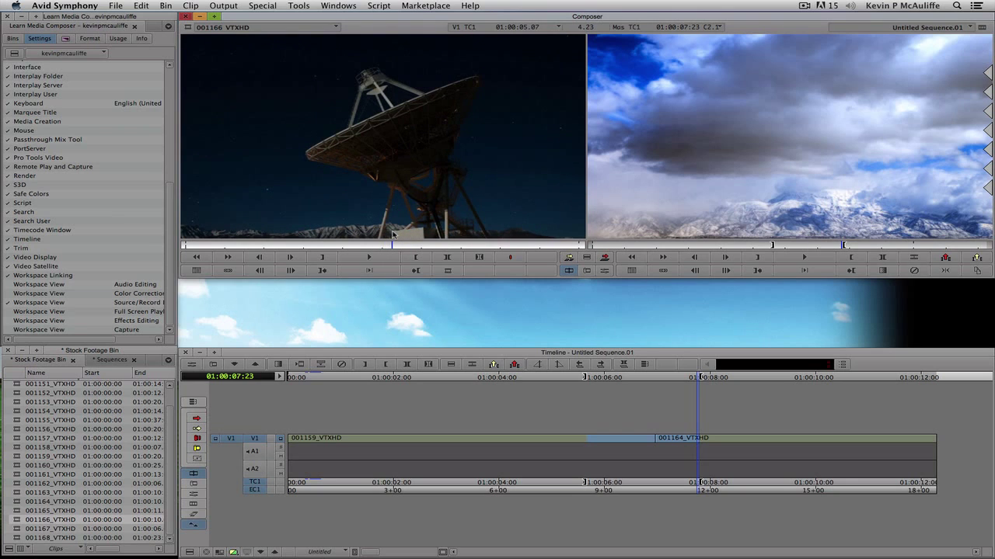
key("i")
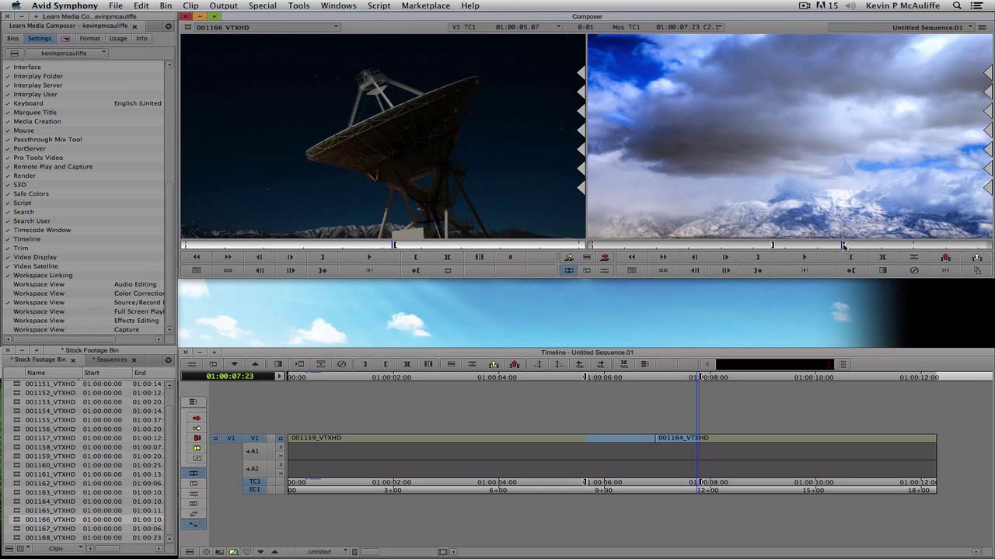
key("b")
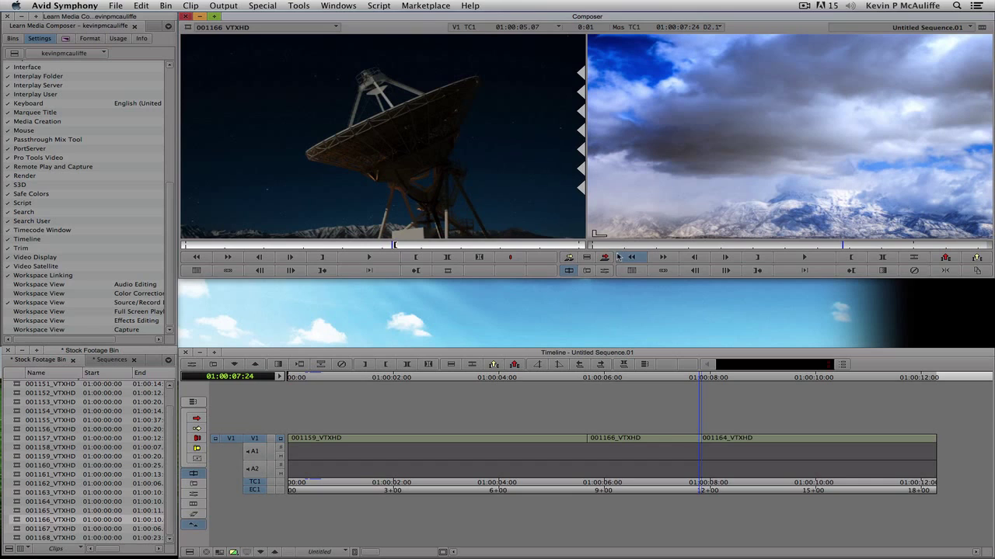
key("Left")
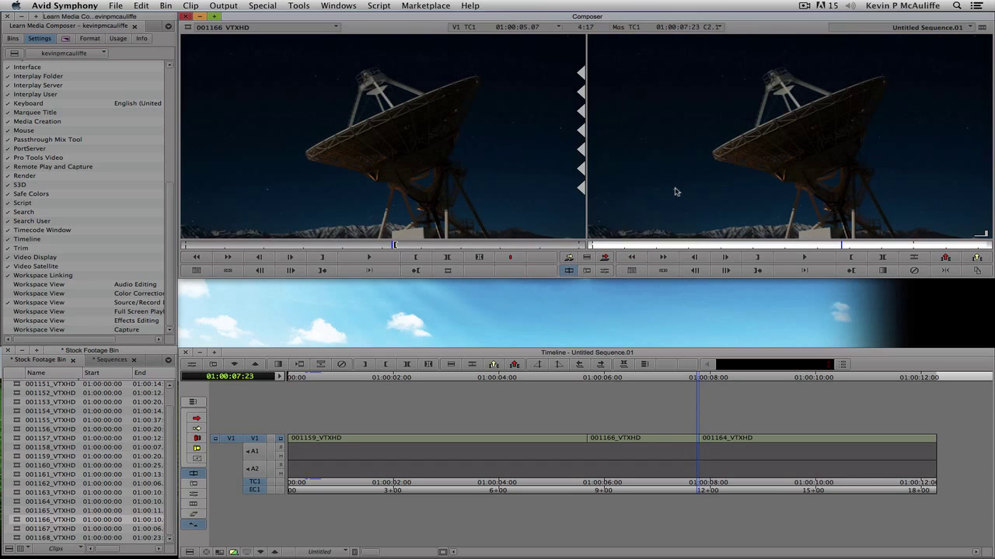
key("g")
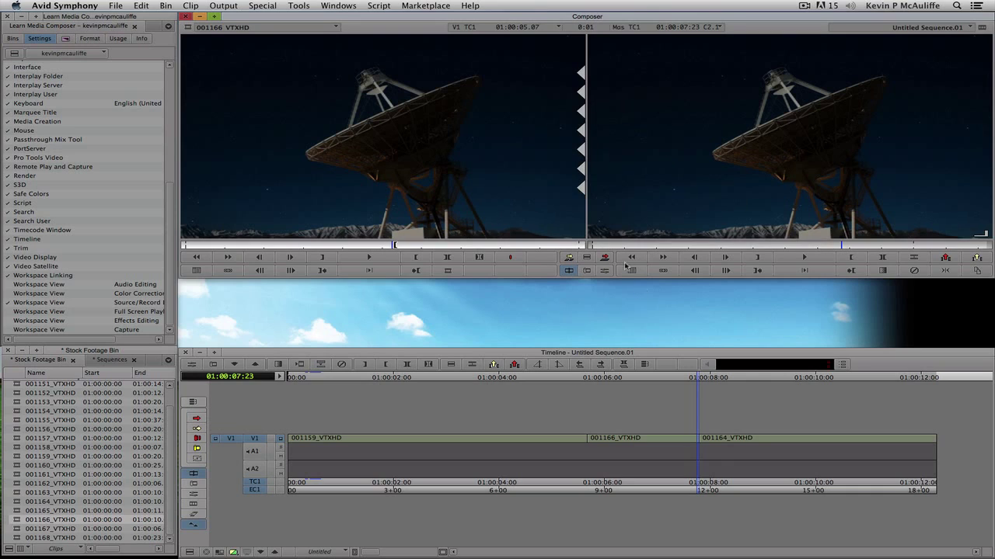